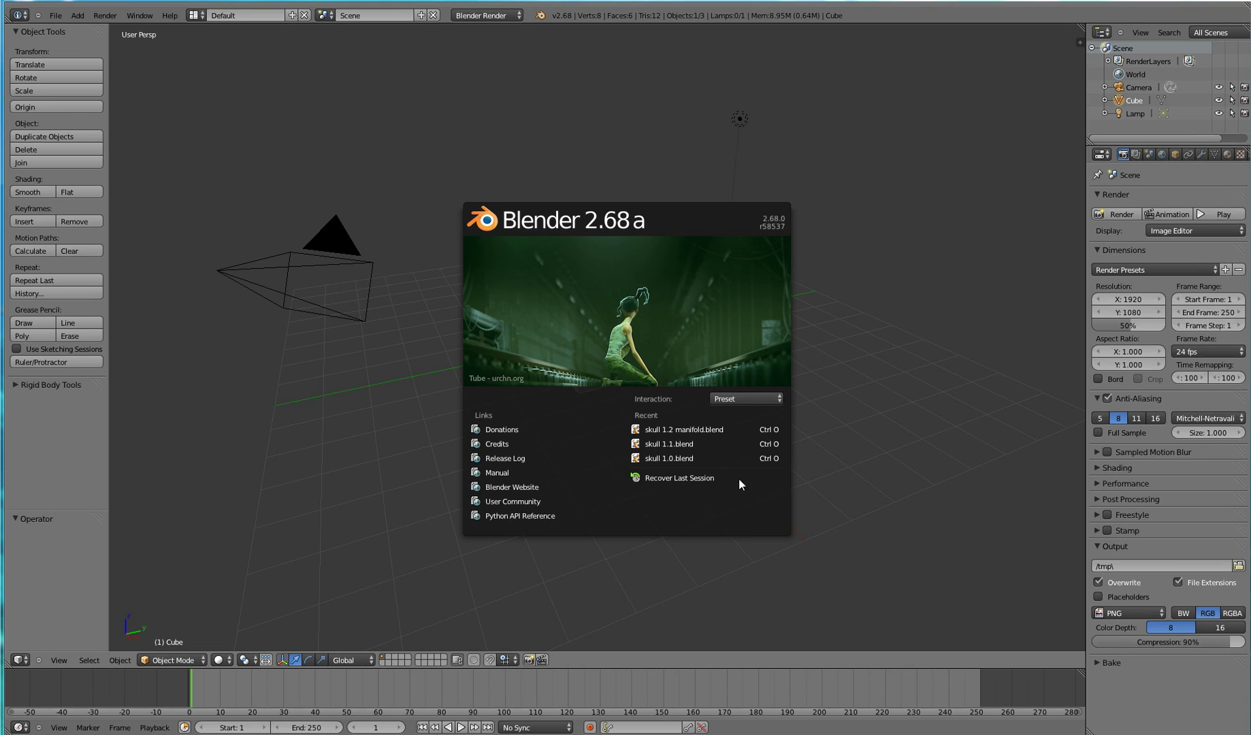
# Open skull 1.2 manifold.blend, deselect all vertices and switch to Object Mode
pyautogui.click(699, 427)
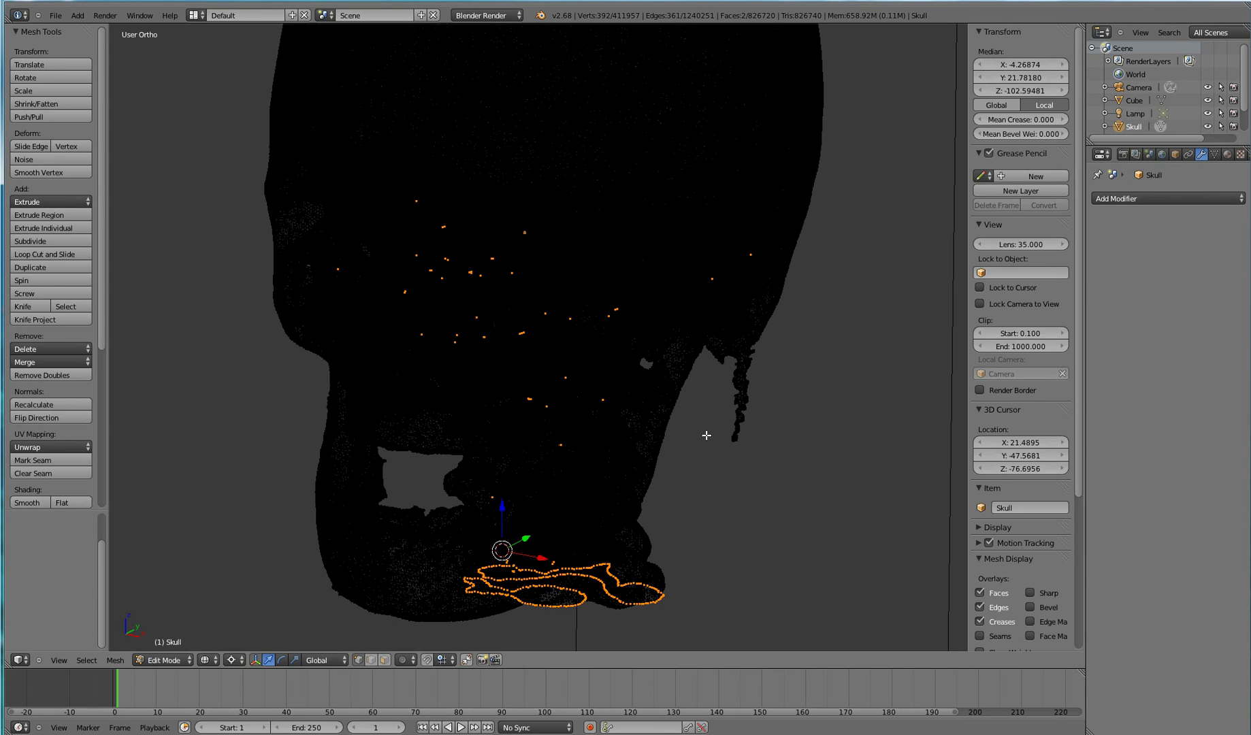
pyautogui.press('a')
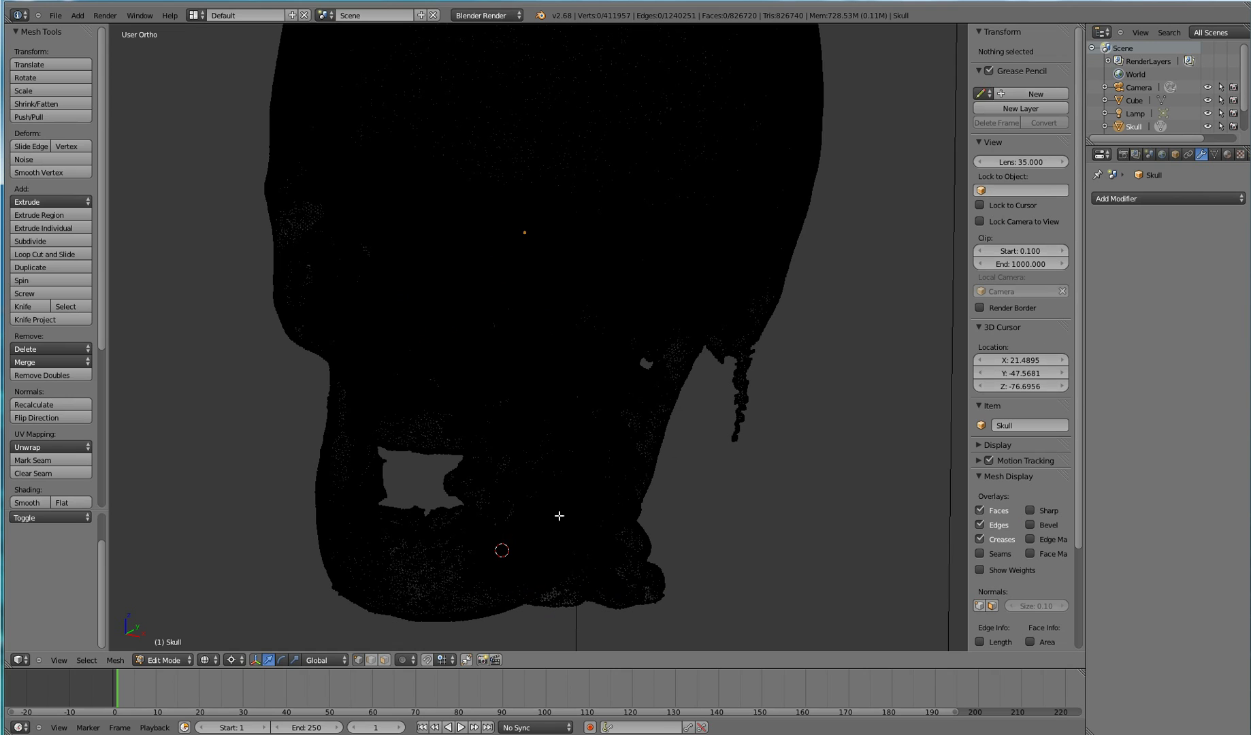
pyautogui.click(168, 660)
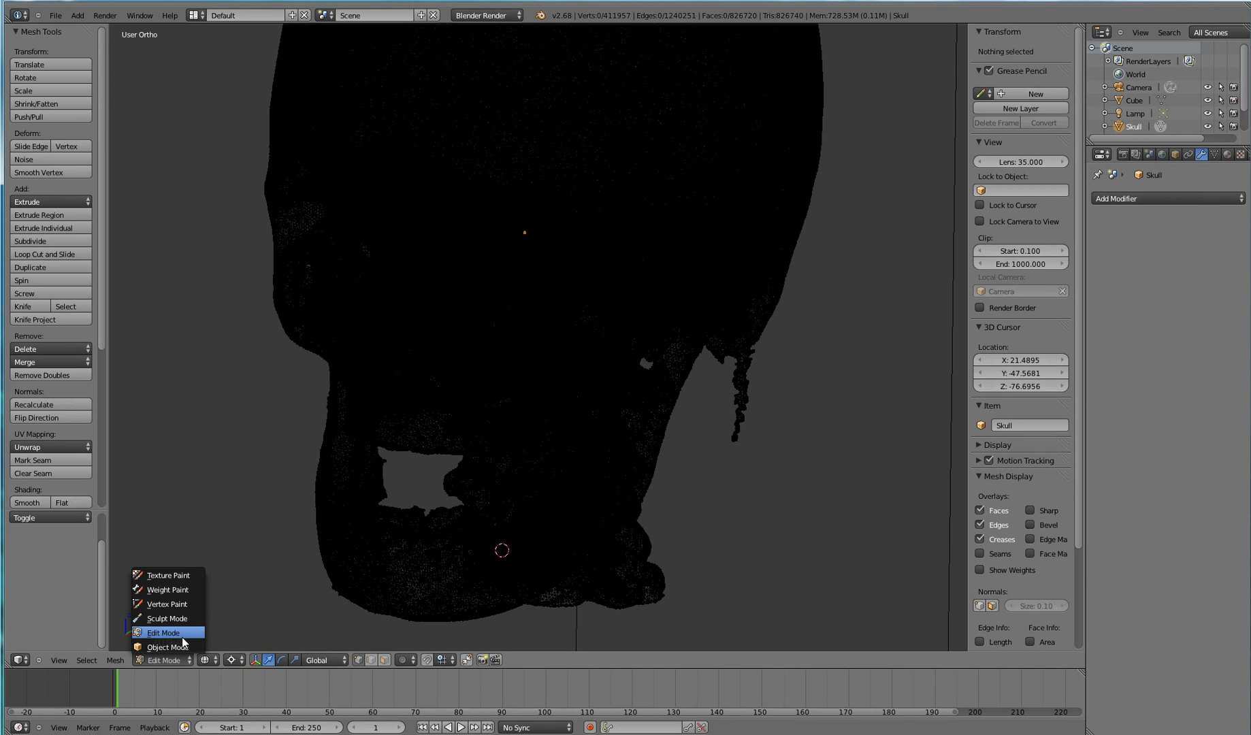
pyautogui.press('Return')
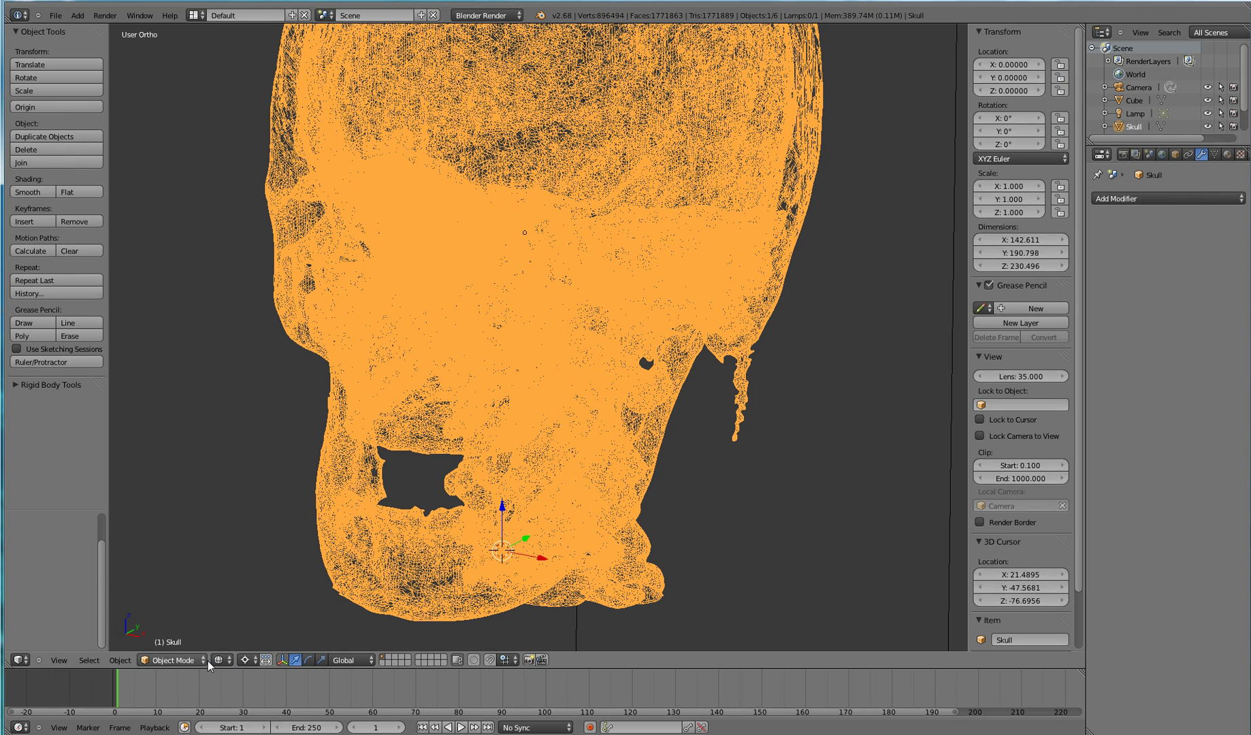
# Show the skull with Solid shading and orbit to face it front-on
pyautogui.click(216, 660)
pyautogui.click(232, 621)
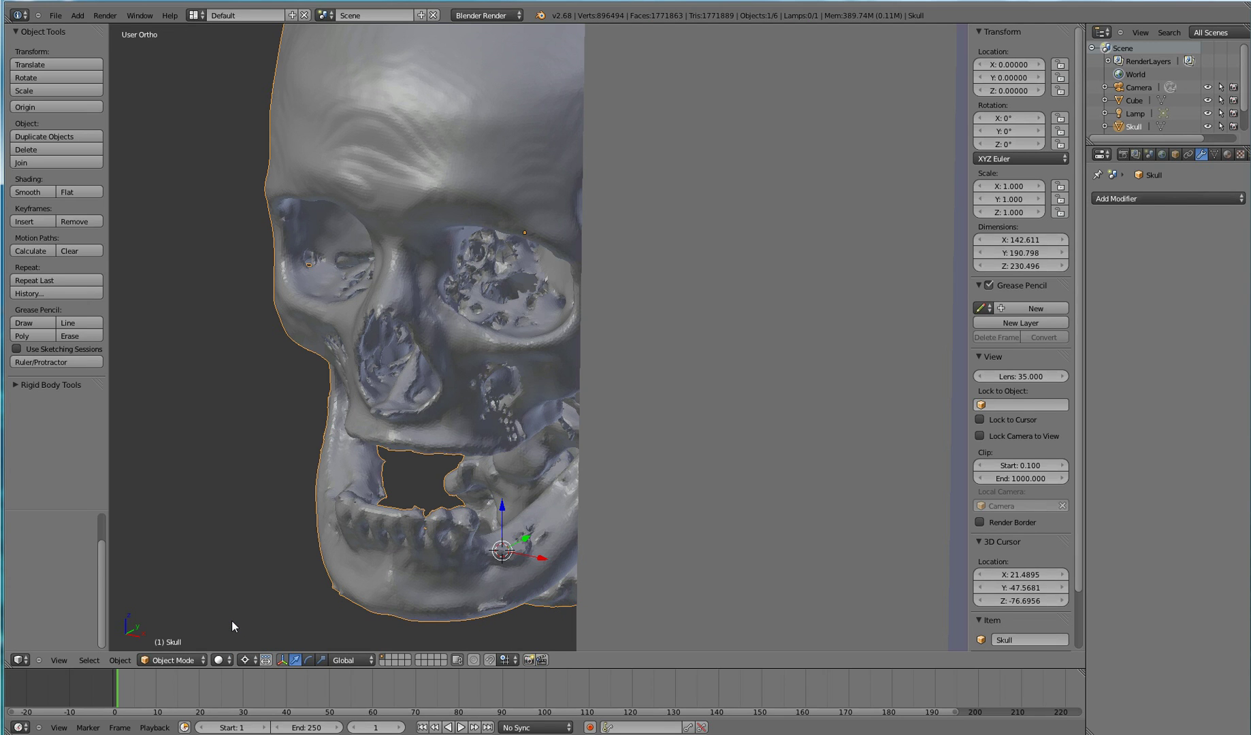
pyautogui.moveTo(286, 610)
pyautogui.mouseDown(button='middle')
pyautogui.moveTo(336, 608)
pyautogui.moveTo(343, 588)
pyautogui.moveTo(326, 587)
pyautogui.moveTo(399, 589)
pyautogui.moveTo(336, 592)
pyautogui.moveTo(354, 598)
pyautogui.moveTo(403, 586)
pyautogui.moveTo(352, 595)
pyautogui.mouseUp(button='middle')
pyautogui.scroll(-2, 355, 598)
# Display the skull as a wireframe and go back to Edit Mode
pyautogui.click(228, 660)
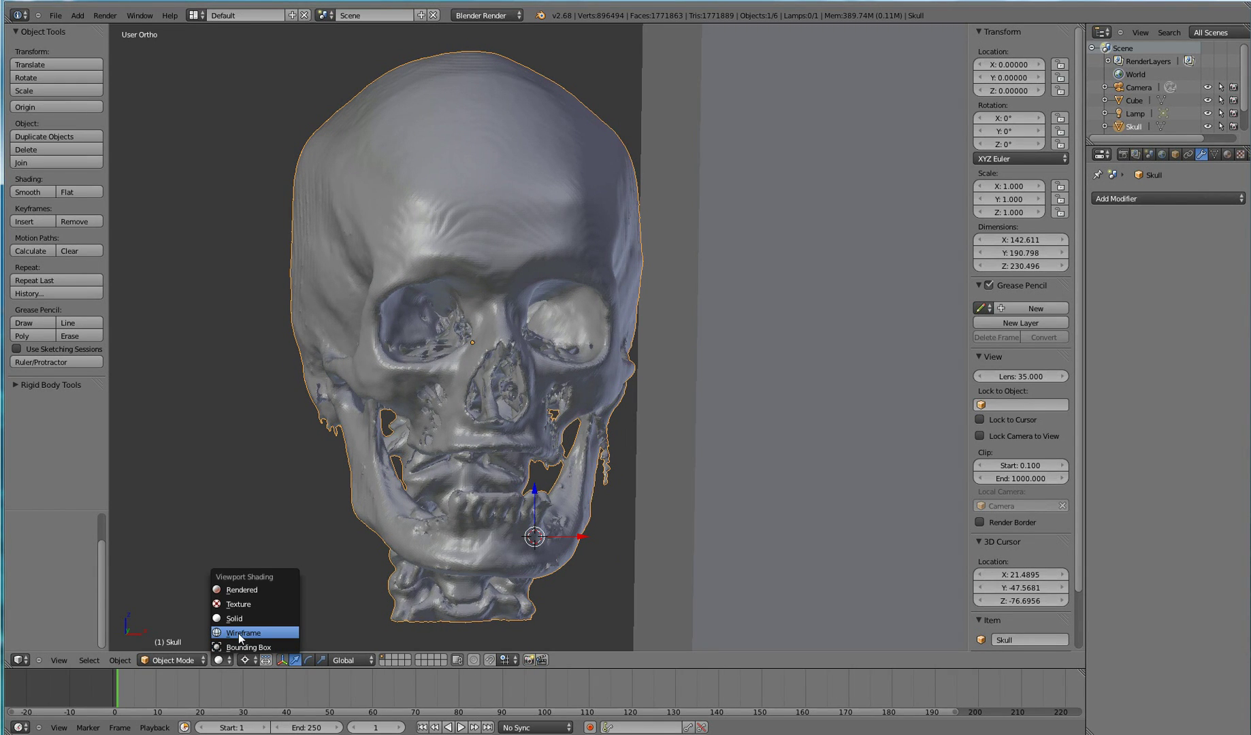
pyautogui.click(239, 634)
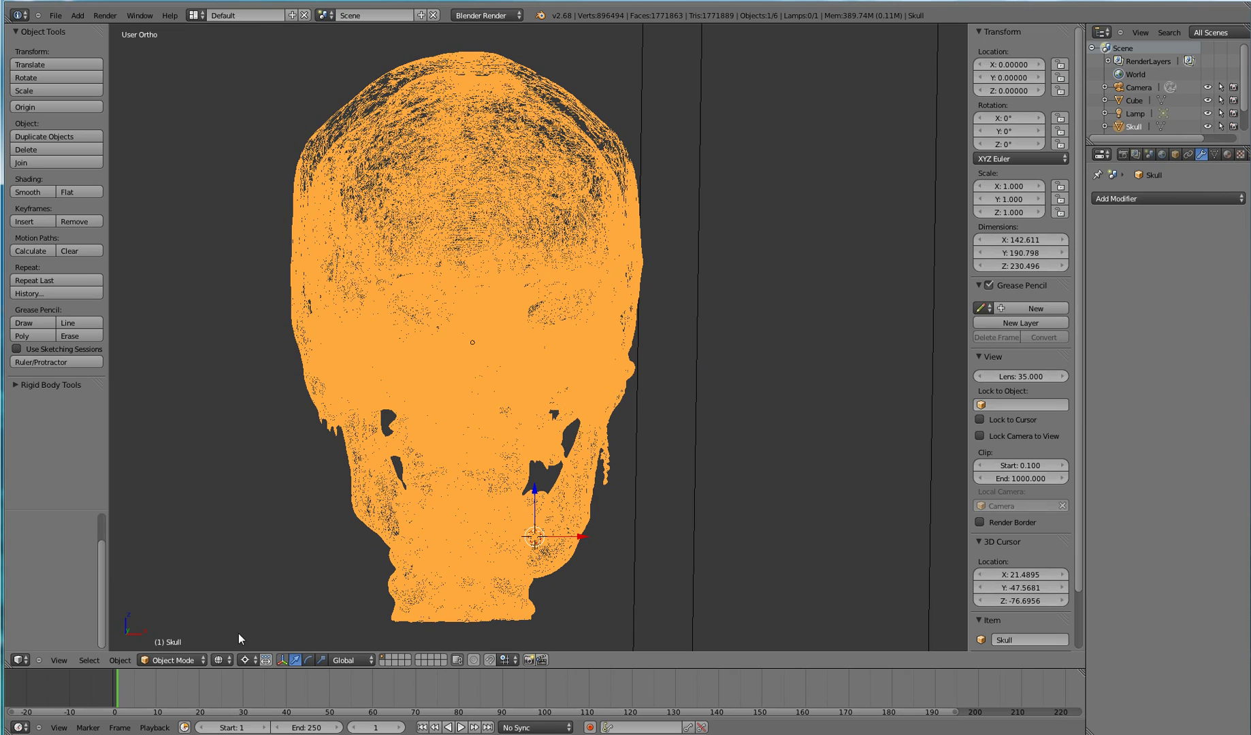
pyautogui.click(178, 660)
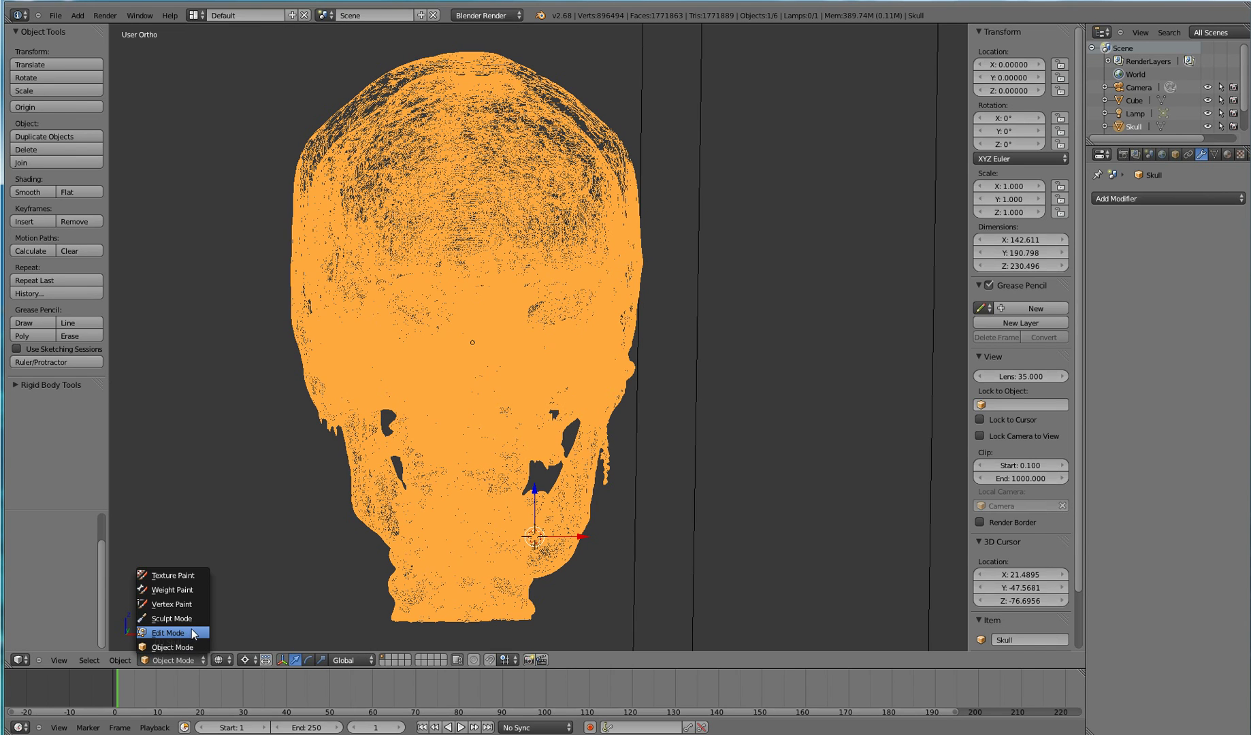
pyautogui.click(191, 631)
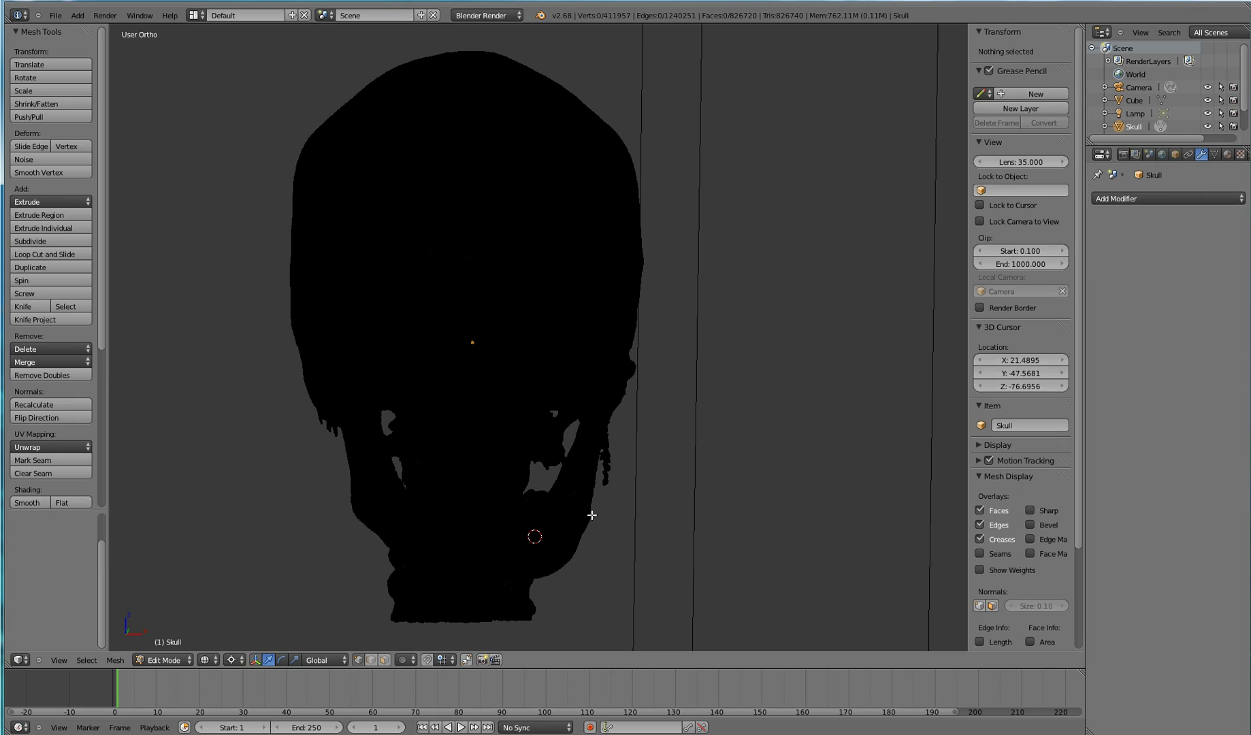
pyautogui.hotkey('ctrl', 'shift', 'alt', 'm')
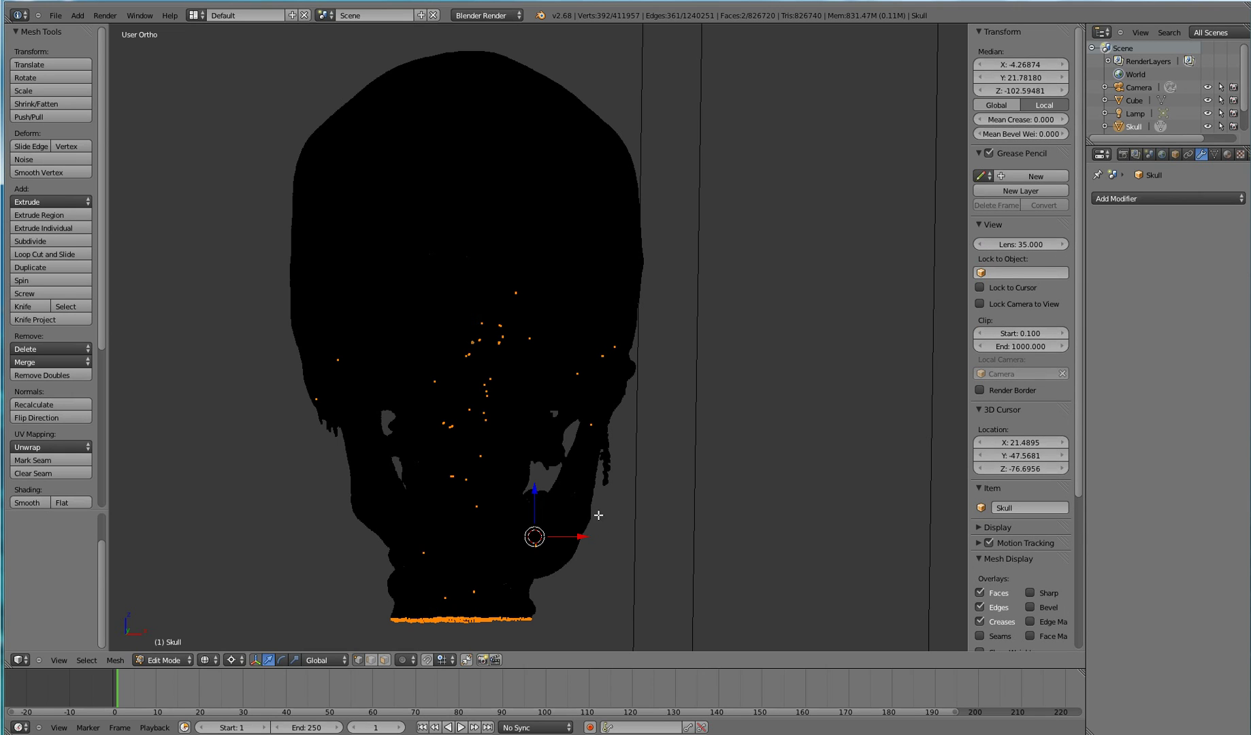
pyautogui.moveTo(598, 516)
pyautogui.mouseDown(button='middle')
pyautogui.moveTo(483, 508)
pyautogui.moveTo(503, 503)
pyautogui.moveTo(592, 513)
pyautogui.moveTo(463, 528)
pyautogui.moveTo(606, 518)
pyautogui.moveTo(586, 523)
pyautogui.mouseUp(button='middle')
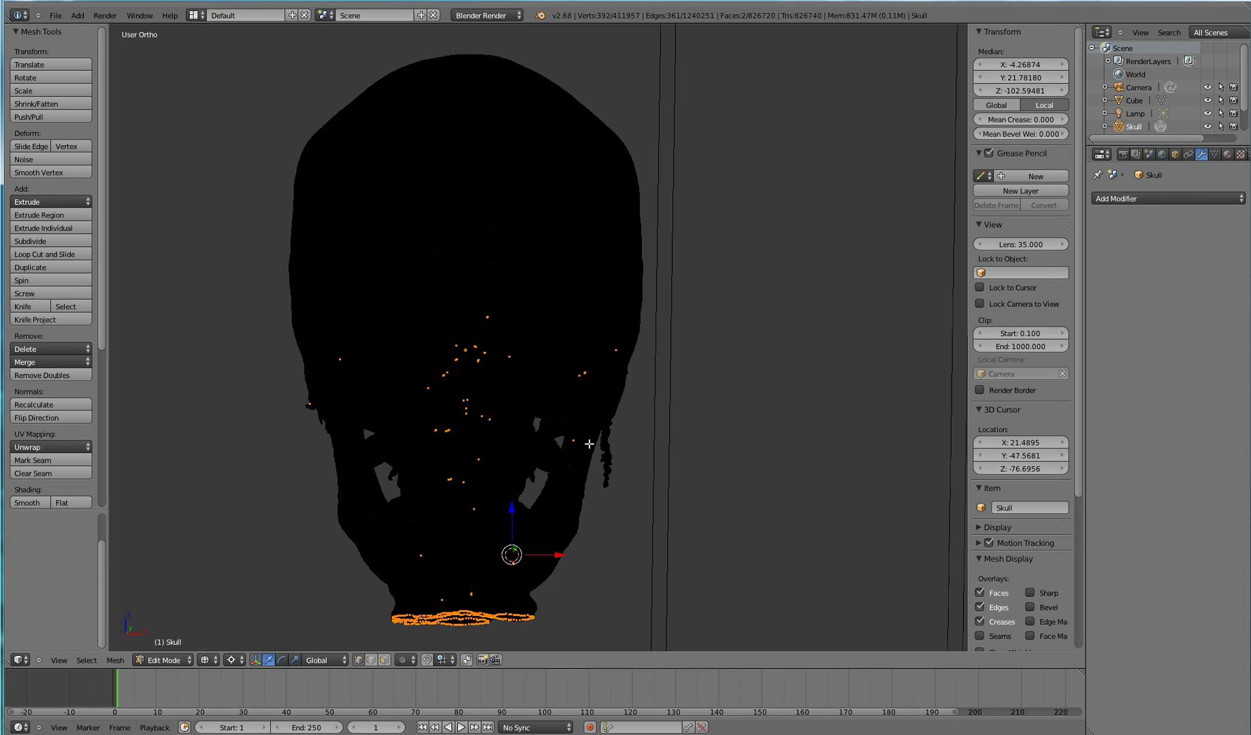
# Zoom toward the jaw, lasso-select a small round jaw patch and invert the selection
pyautogui.scroll(5, 585, 446)
pyautogui.scroll(2, 568, 443)
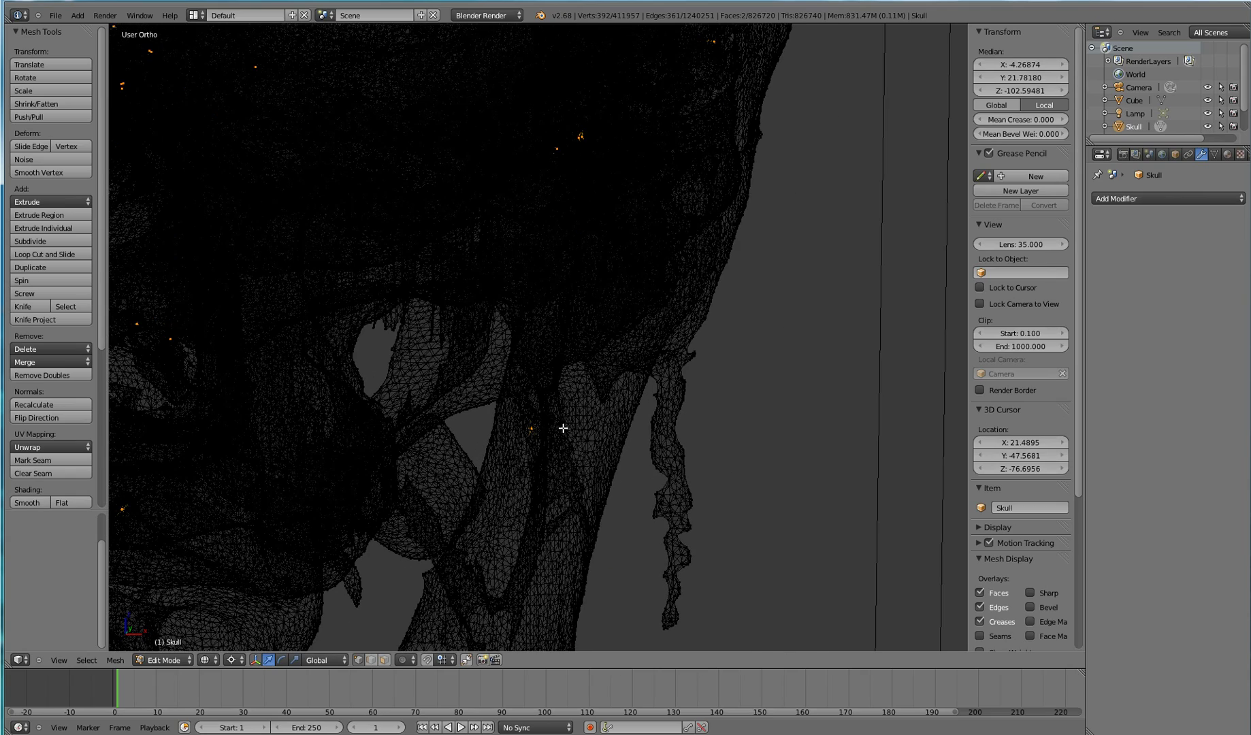
pyautogui.moveTo(578, 452); pyautogui.dragTo(588, 445, button='middle')
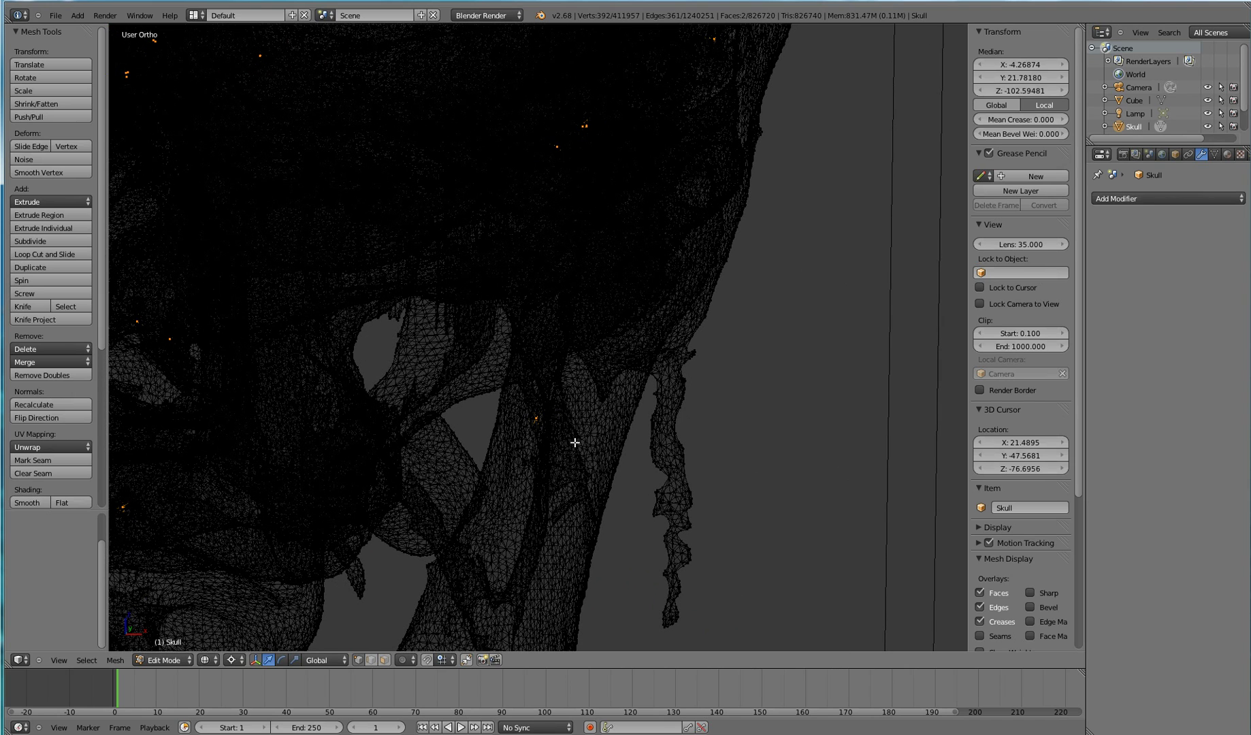
pyautogui.press('a')
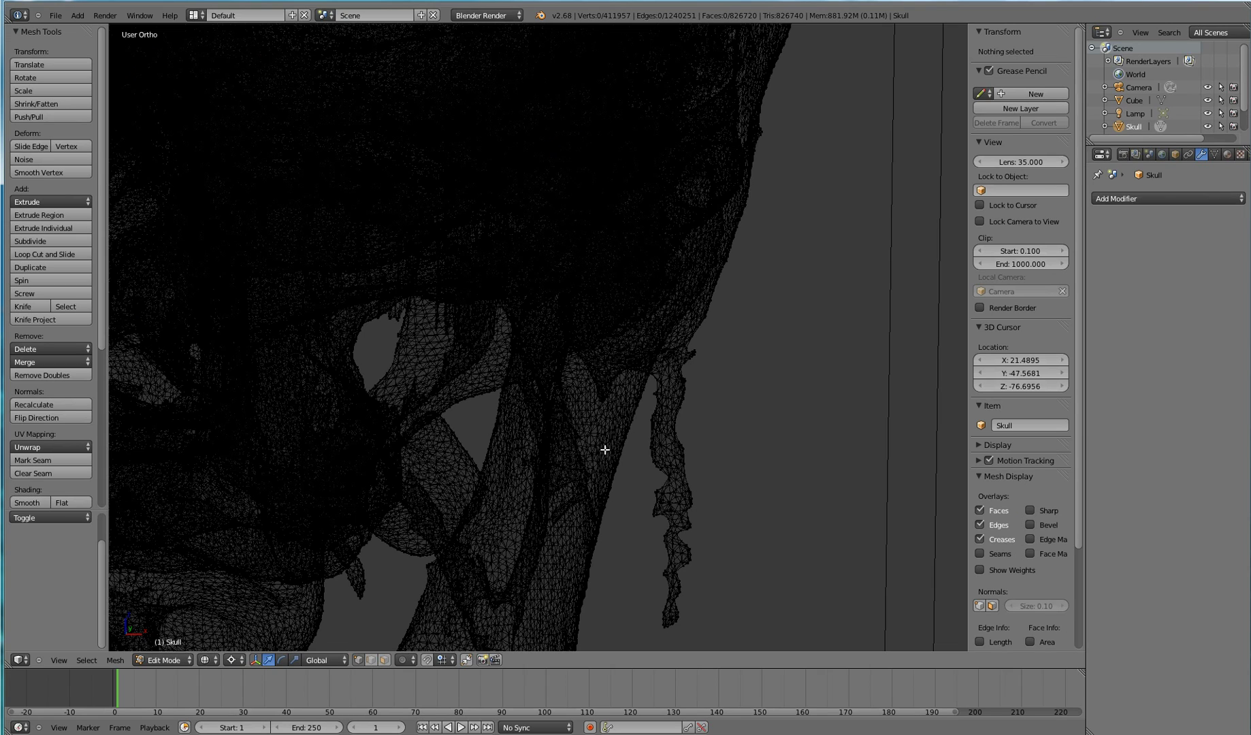
pyautogui.moveTo(605, 441)
pyautogui.keyDown('ctrl'); pyautogui.mouseDown()
pyautogui.moveTo(544, 364)
pyautogui.moveTo(495, 358)
pyautogui.moveTo(458, 386)
pyautogui.moveTo(456, 443)
pyautogui.moveTo(501, 491)
pyautogui.moveTo(557, 489)
pyautogui.moveTo(608, 460)
pyautogui.mouseUp(); pyautogui.keyUp('ctrl')
pyautogui.keyDown('ctrl'); pyautogui.moveTo(656, 497); pyautogui.dragTo(655, 498); pyautogui.keyUp('ctrl')
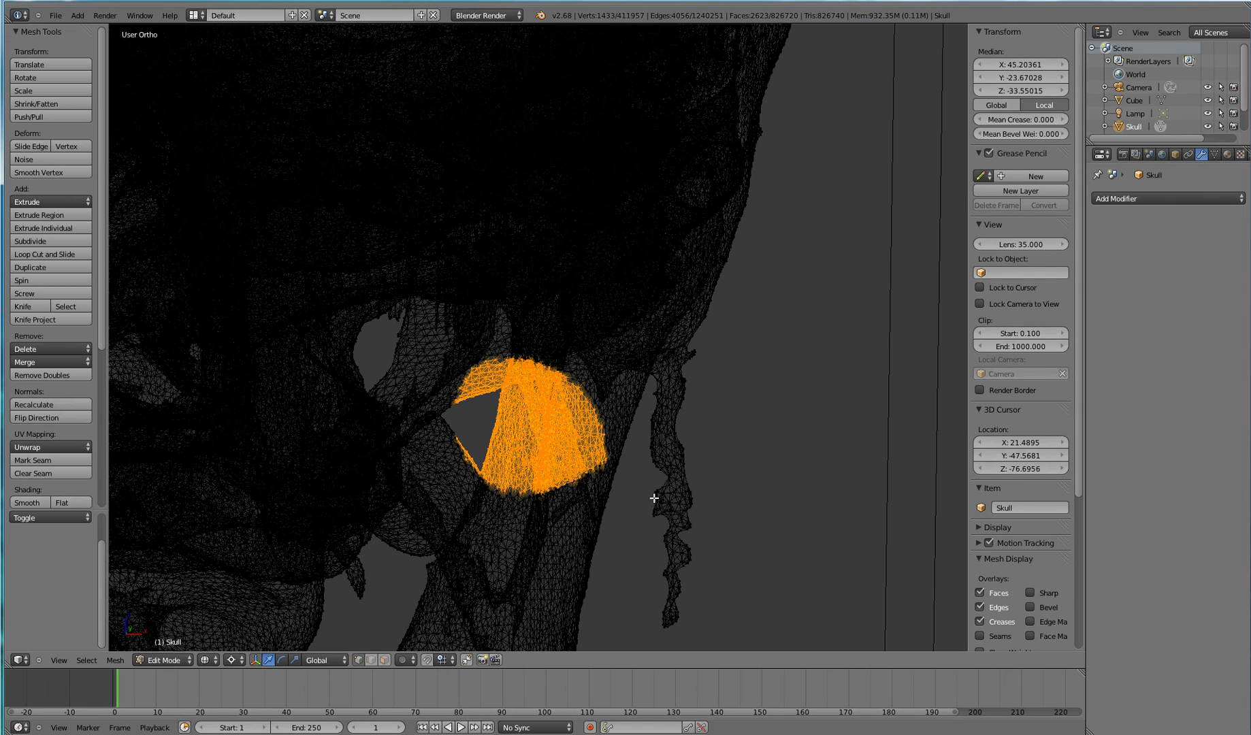
pyautogui.hotkey('ctrl', 'i')
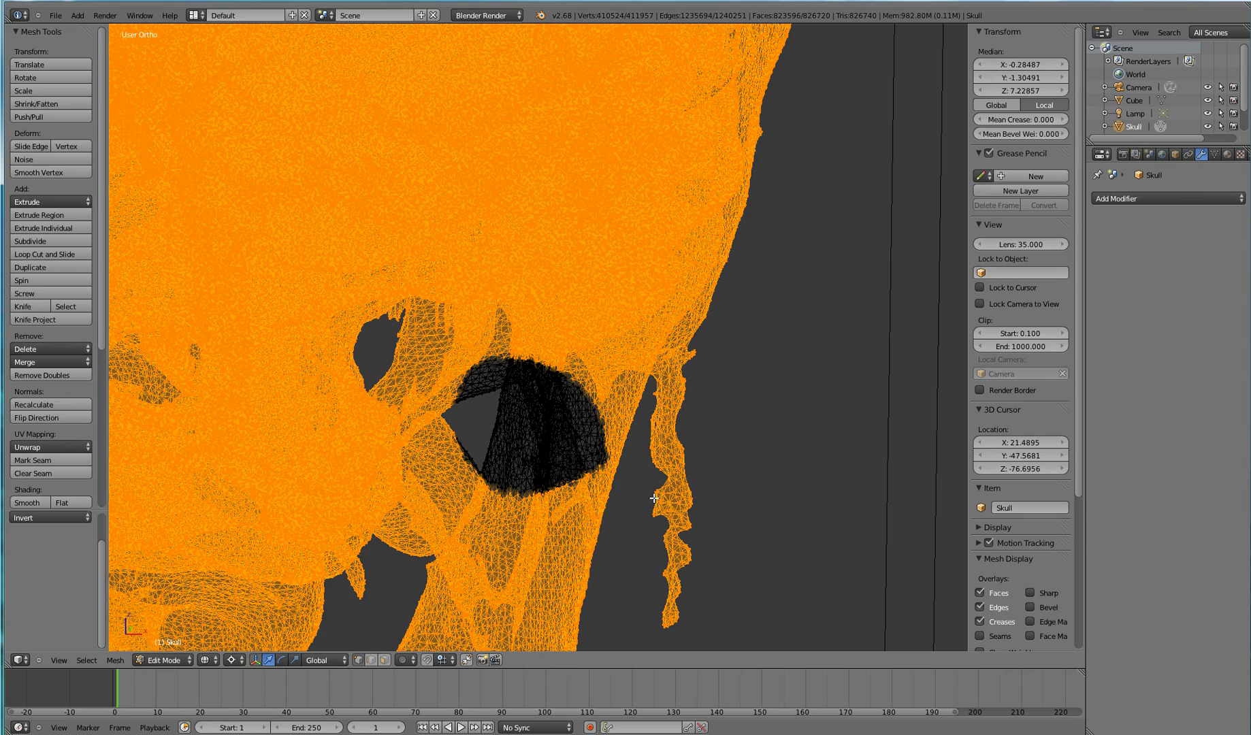
# Hide everything except the jaw patch and orbit to view the patch edge-on
pyautogui.press('h')
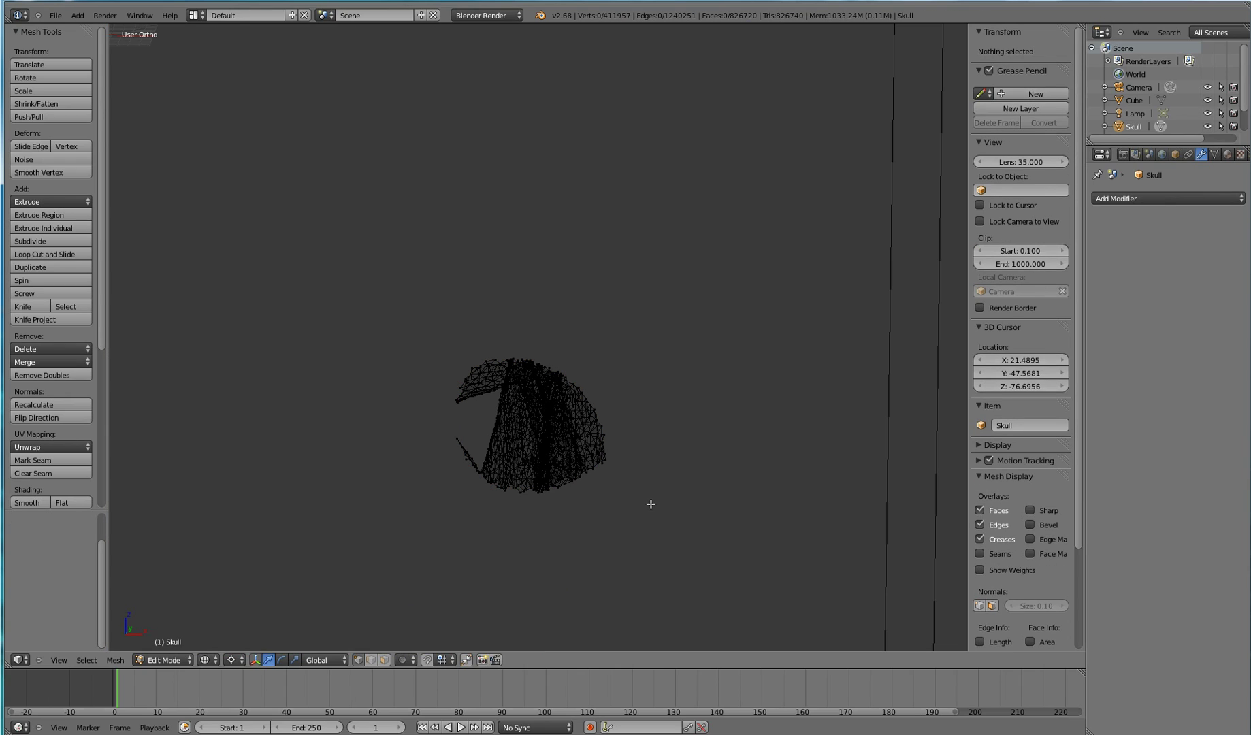
pyautogui.press('KP_4')
pyautogui.press('KP_4')
pyautogui.press('KP_4')
pyautogui.press('KP_4')
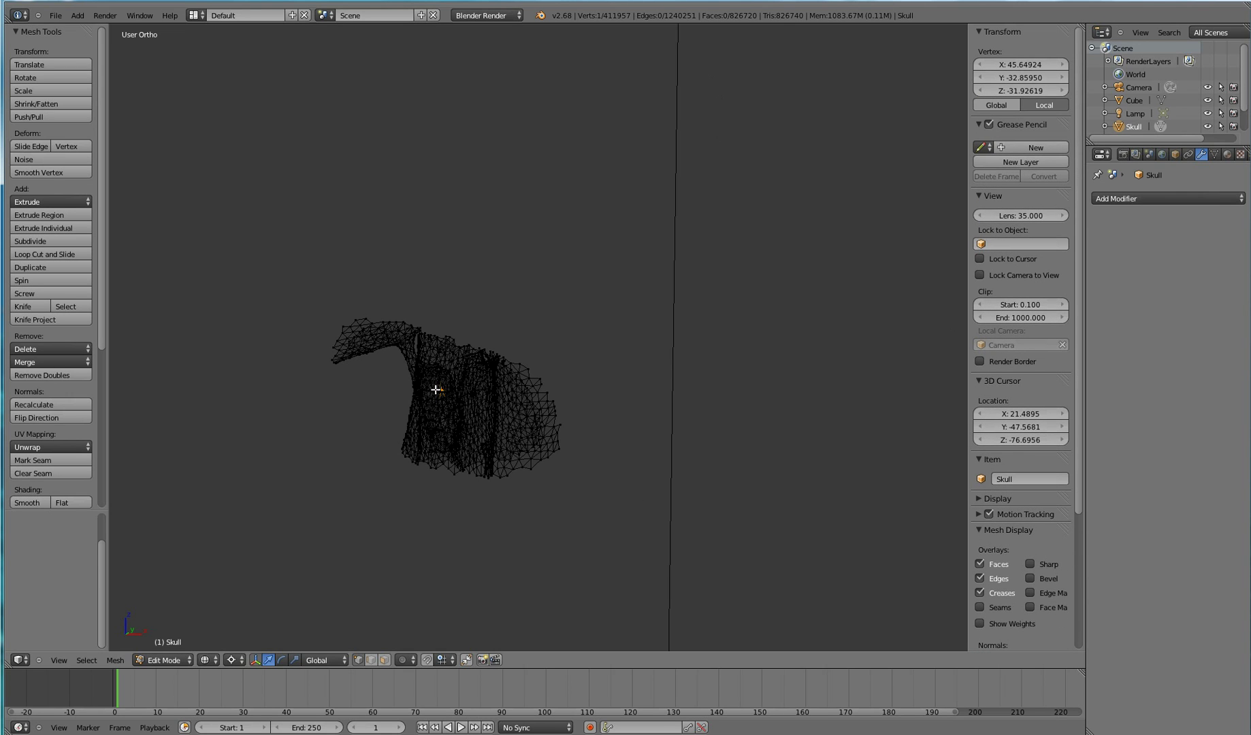
pyautogui.scroll(4, 436, 392)
pyautogui.scroll(5, 435, 392)
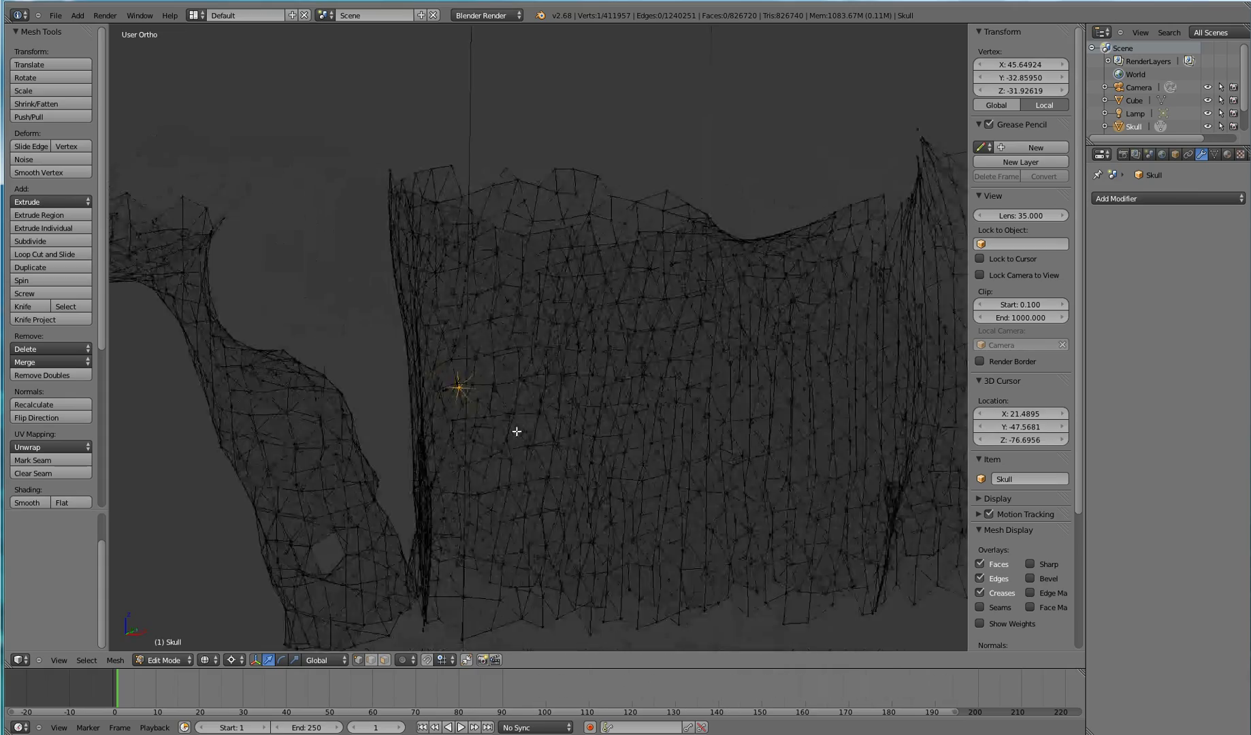
pyautogui.moveTo(496, 460); pyautogui.dragTo(506, 527, button='middle')
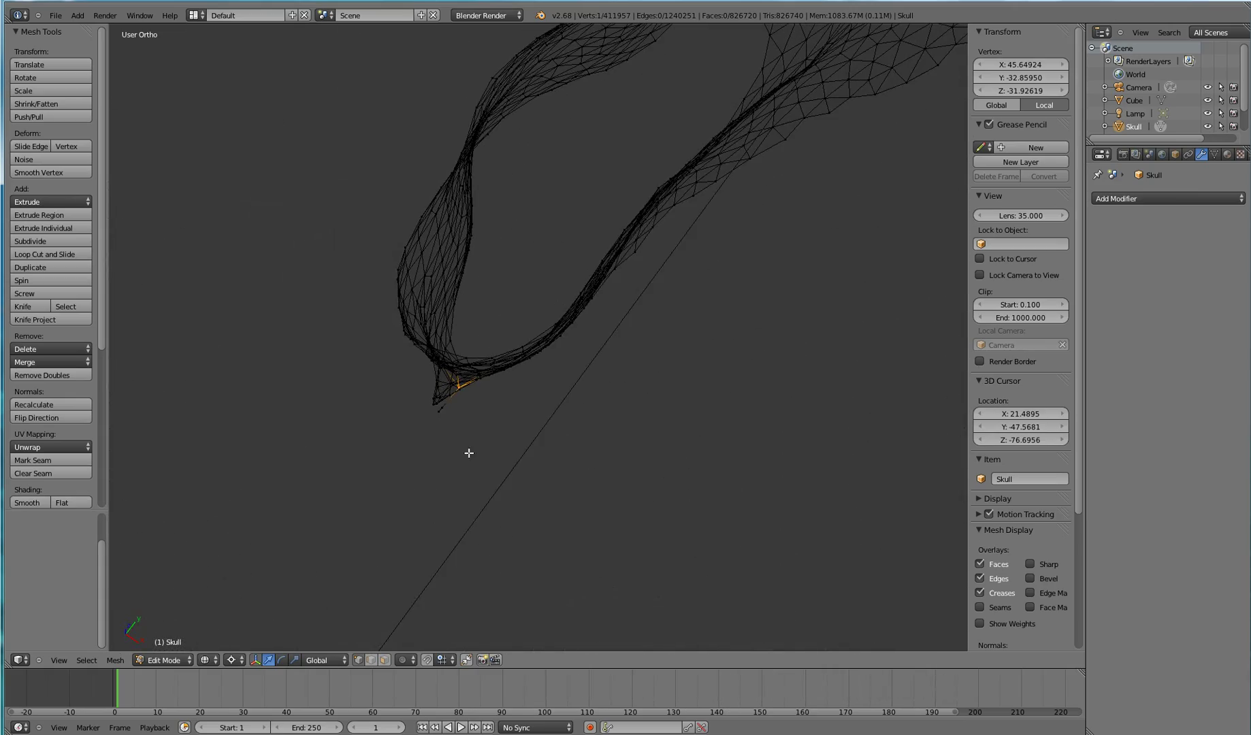
pyautogui.moveTo(463, 449); pyautogui.dragTo(458, 434, button='middle')
pyautogui.scroll(1, 438, 343)
pyautogui.scroll(2, 441, 293)
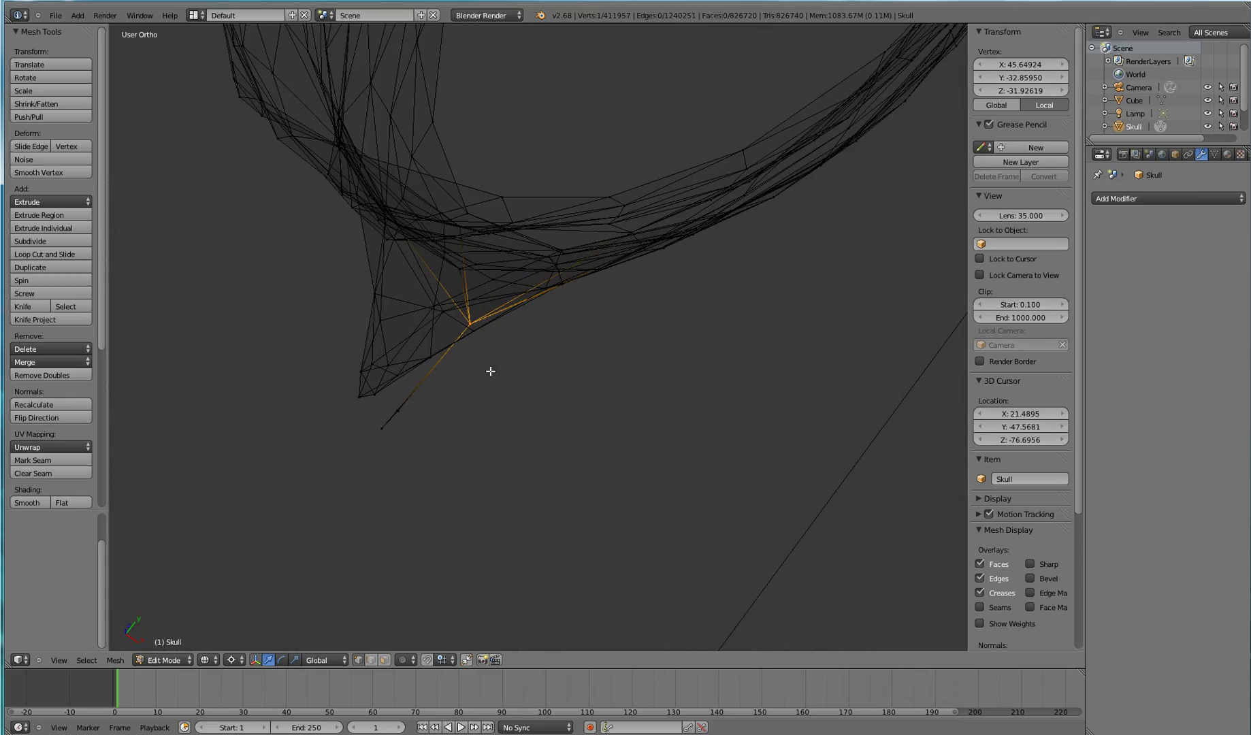
# Cancel the accidental grab of the spike vertex and orbit around it to show the spike
pyautogui.press('g')
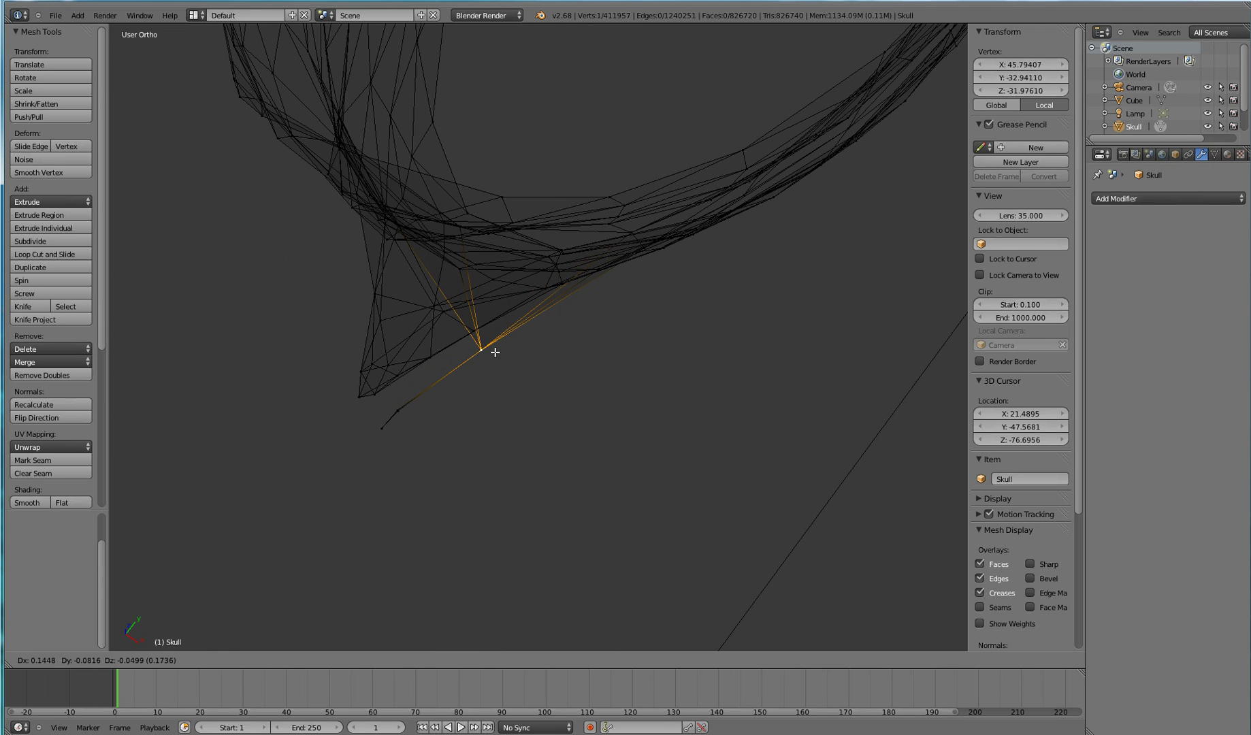
pyautogui.rightClick(494, 353)
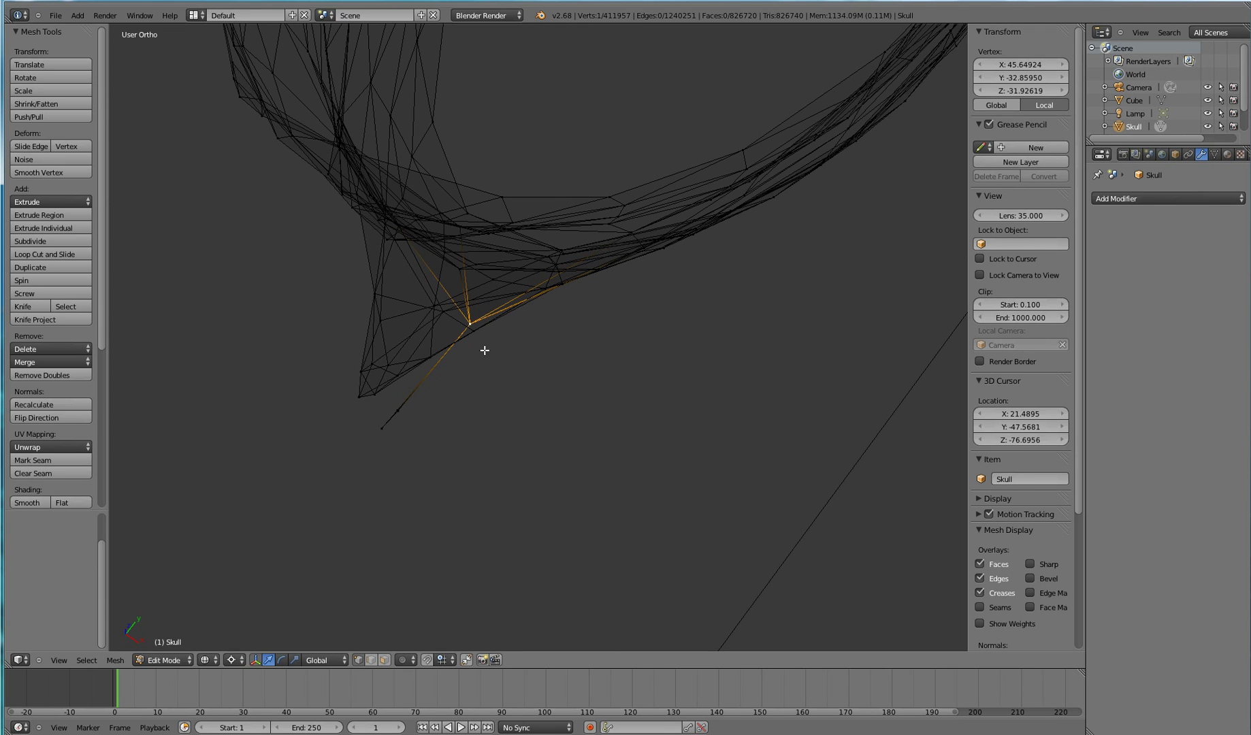
pyautogui.scroll(2, 480, 326)
pyautogui.moveTo(480, 325); pyautogui.dragTo(411, 293, button='middle')
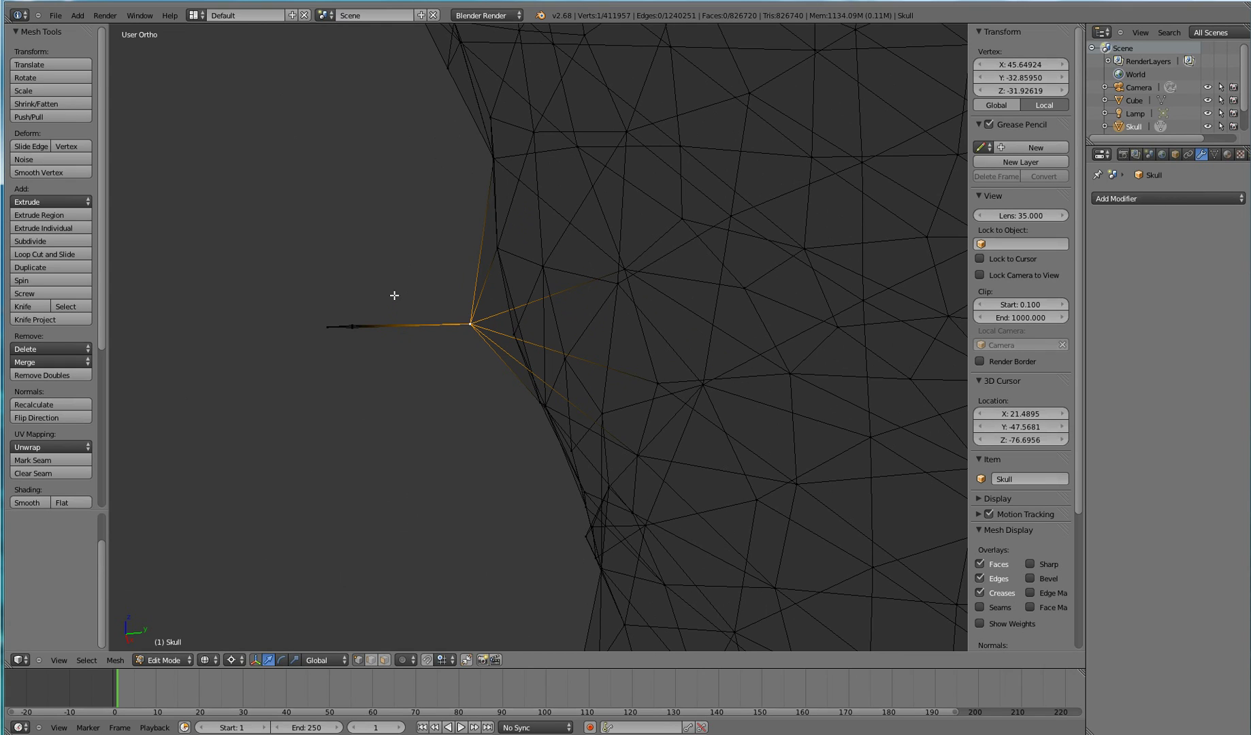
# Lasso the spike's vertices and delete them, leaving 411,952 vertices and 826,712 faces
pyautogui.press('a')
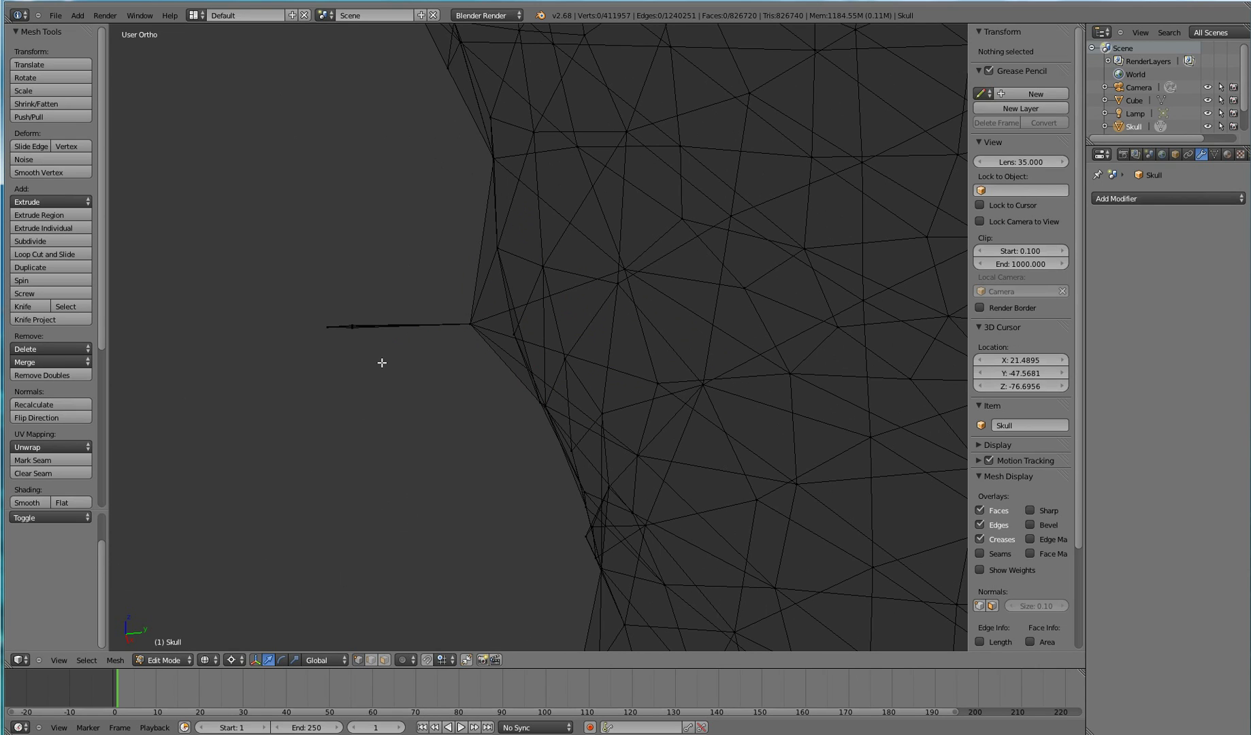
pyautogui.moveTo(387, 360)
pyautogui.keyDown('ctrl'); pyautogui.mouseDown()
pyautogui.moveTo(415, 295)
pyautogui.moveTo(351, 263)
pyautogui.moveTo(288, 307)
pyautogui.moveTo(299, 355)
pyautogui.moveTo(349, 368)
pyautogui.mouseUp(); pyautogui.keyUp('ctrl')
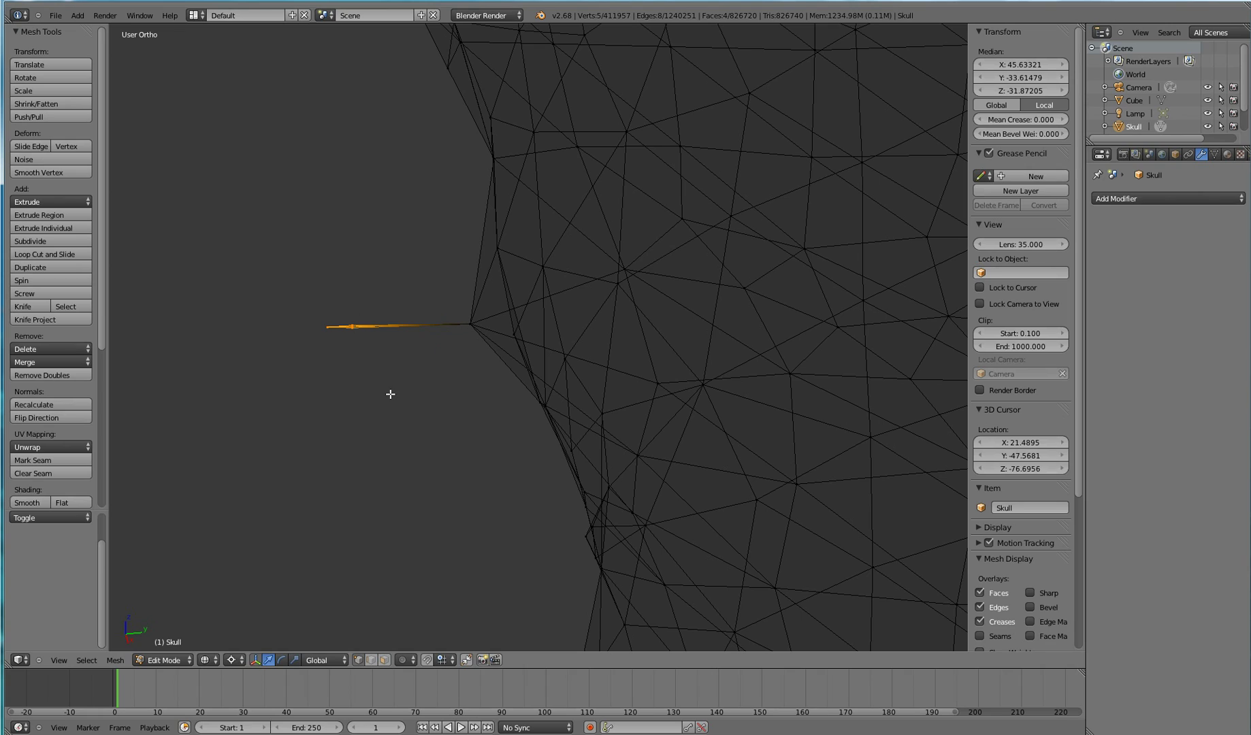
pyautogui.press('x')
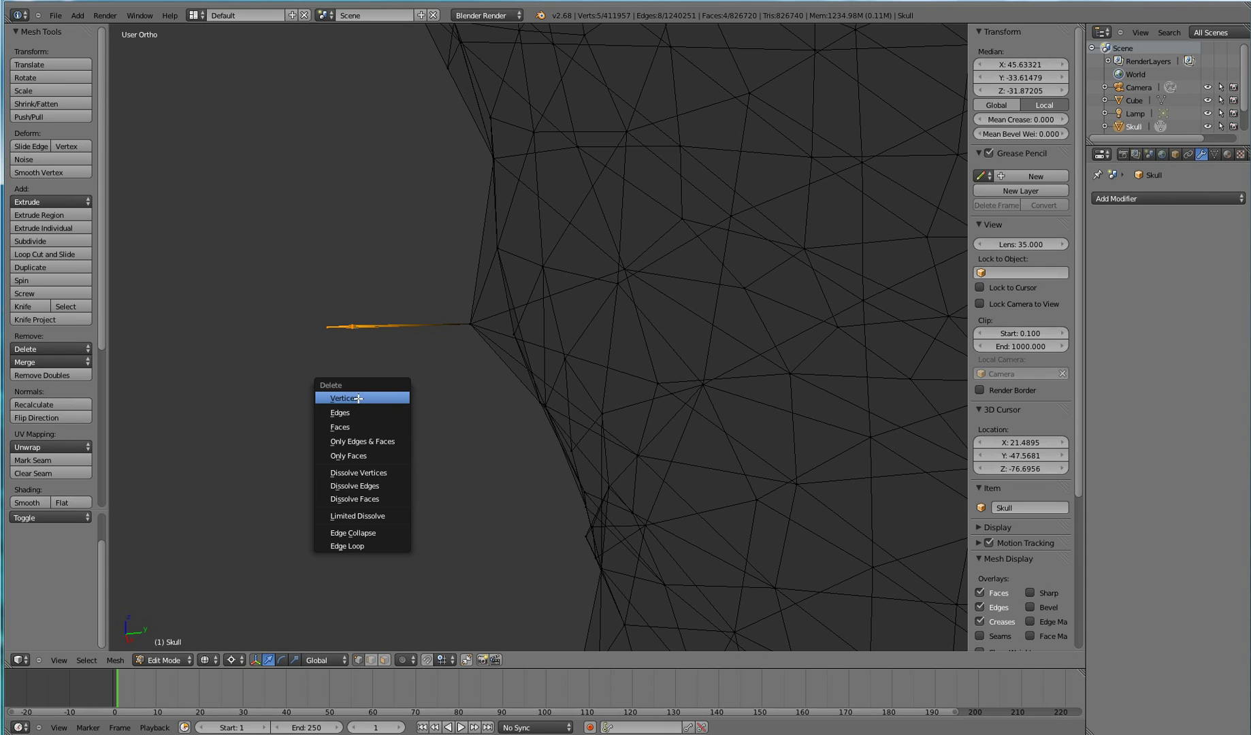
pyautogui.click(379, 392)
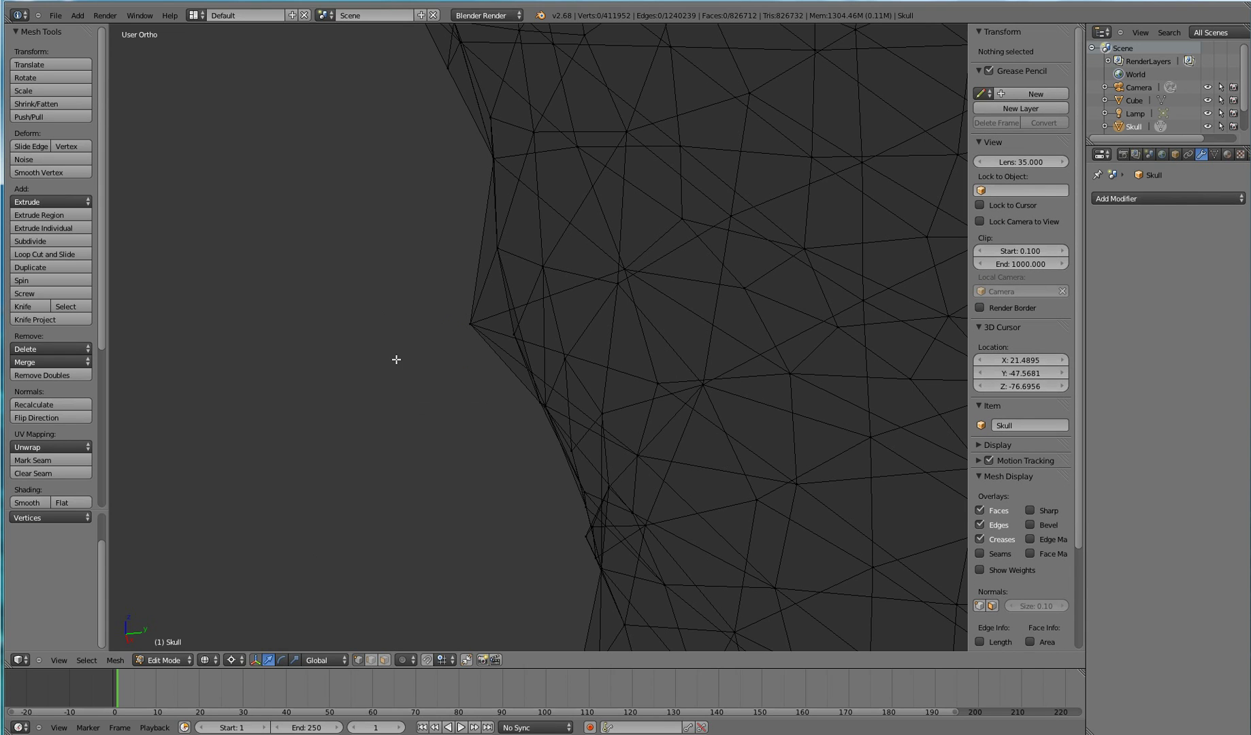
# Orbit to another area of the patch and select the stray vertex at its middle
pyautogui.moveTo(411, 362); pyautogui.dragTo(503, 369, button='middle')
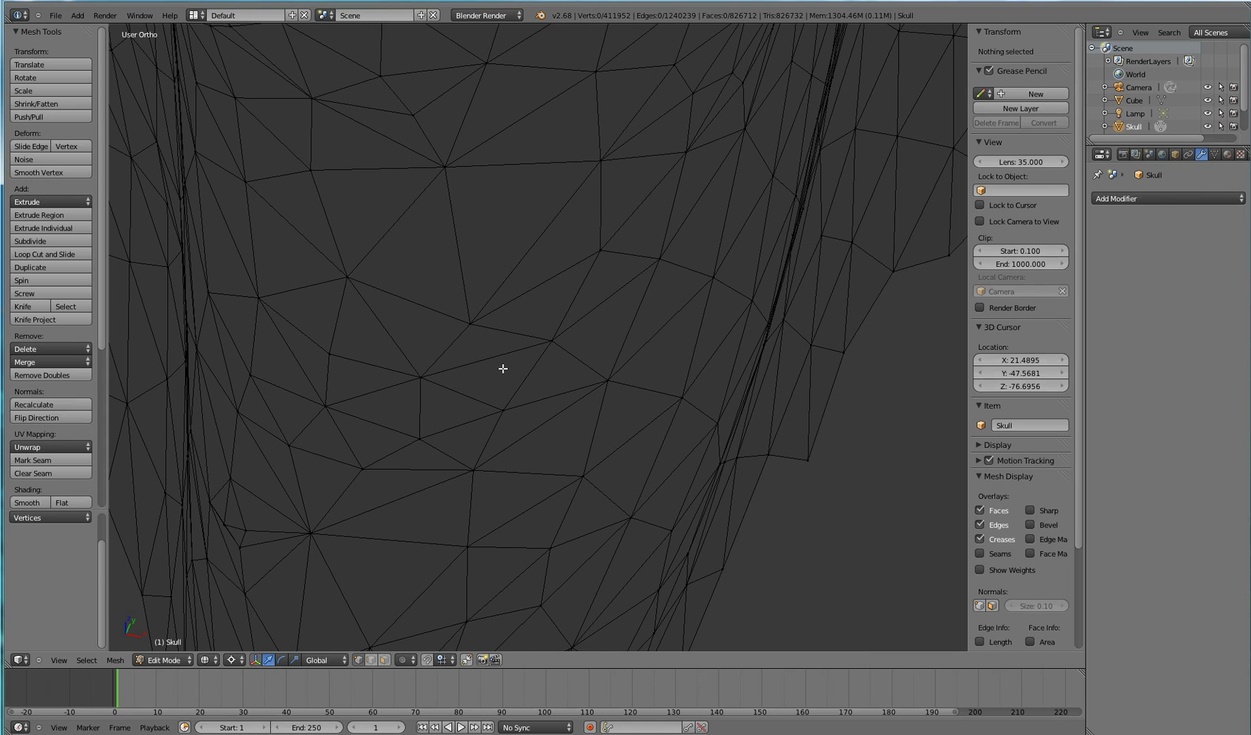
pyautogui.rightClick(503, 368)
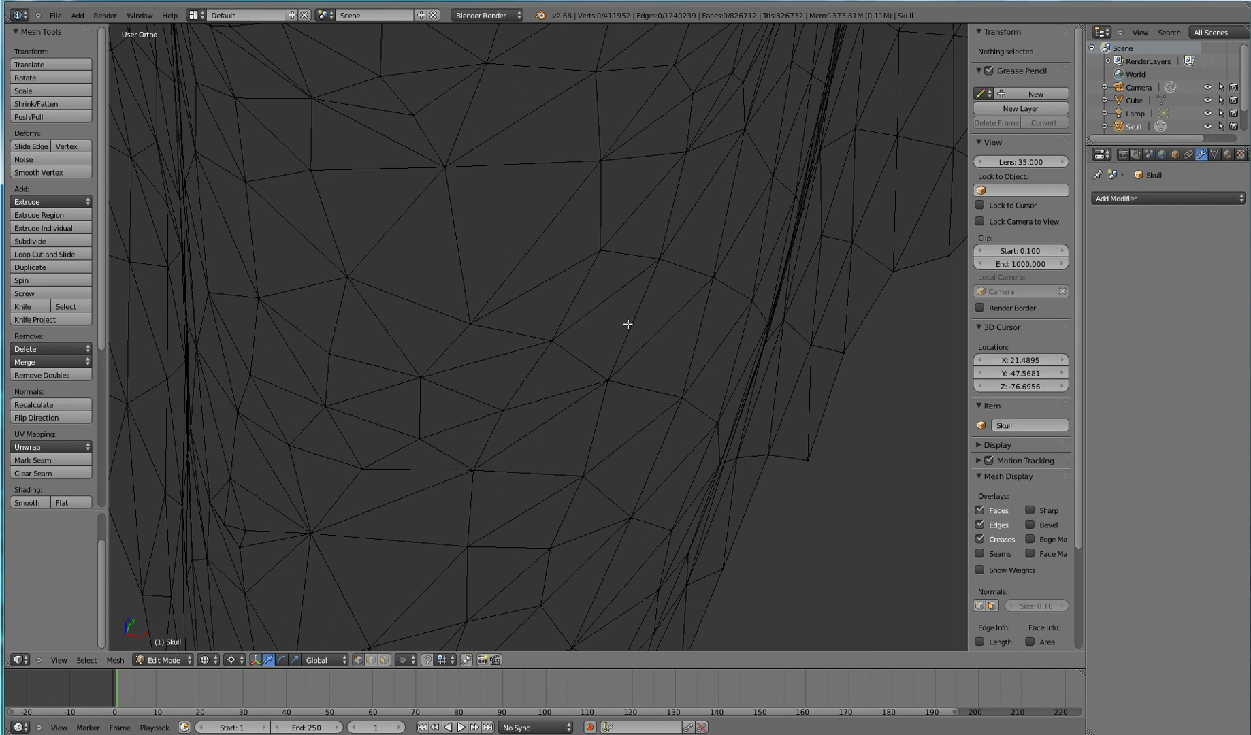
pyautogui.scroll(-3, 628, 325)
pyautogui.scroll(3, 606, 326)
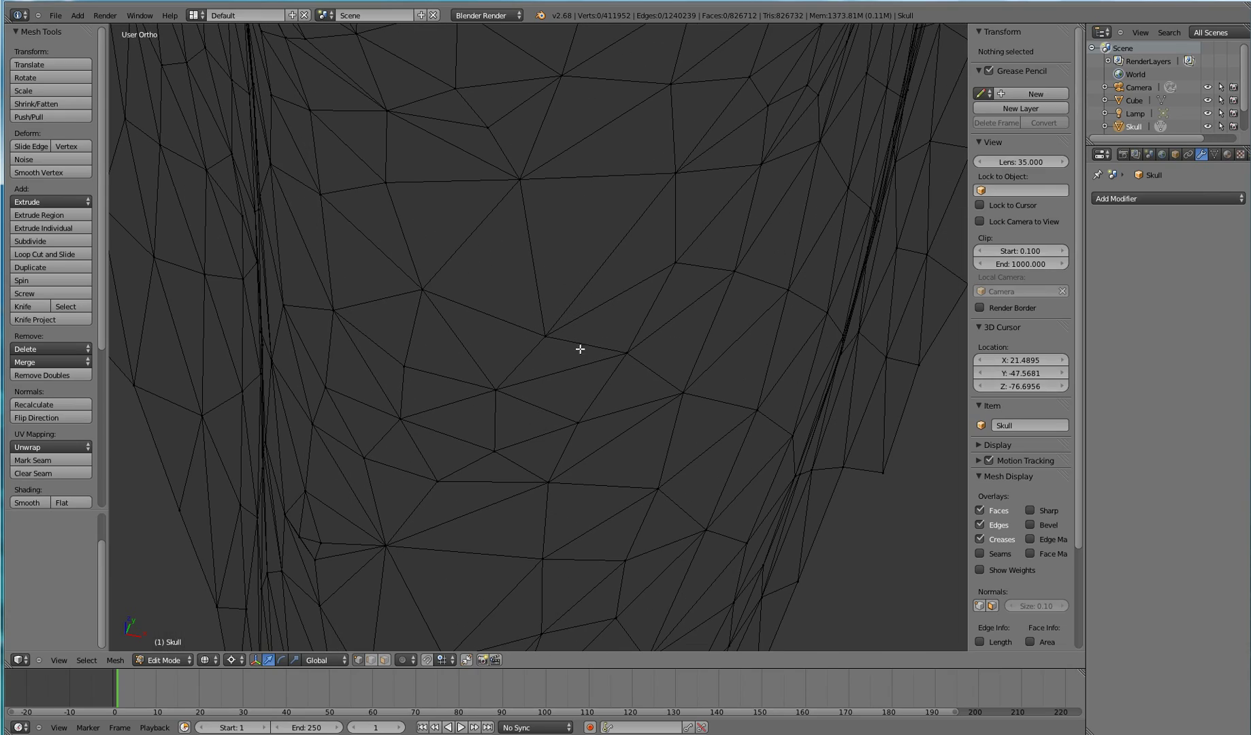
pyautogui.moveTo(578, 350)
pyautogui.mouseDown(button='middle')
pyautogui.moveTo(547, 360)
pyautogui.moveTo(583, 335)
pyautogui.moveTo(578, 349)
pyautogui.mouseUp(button='middle')
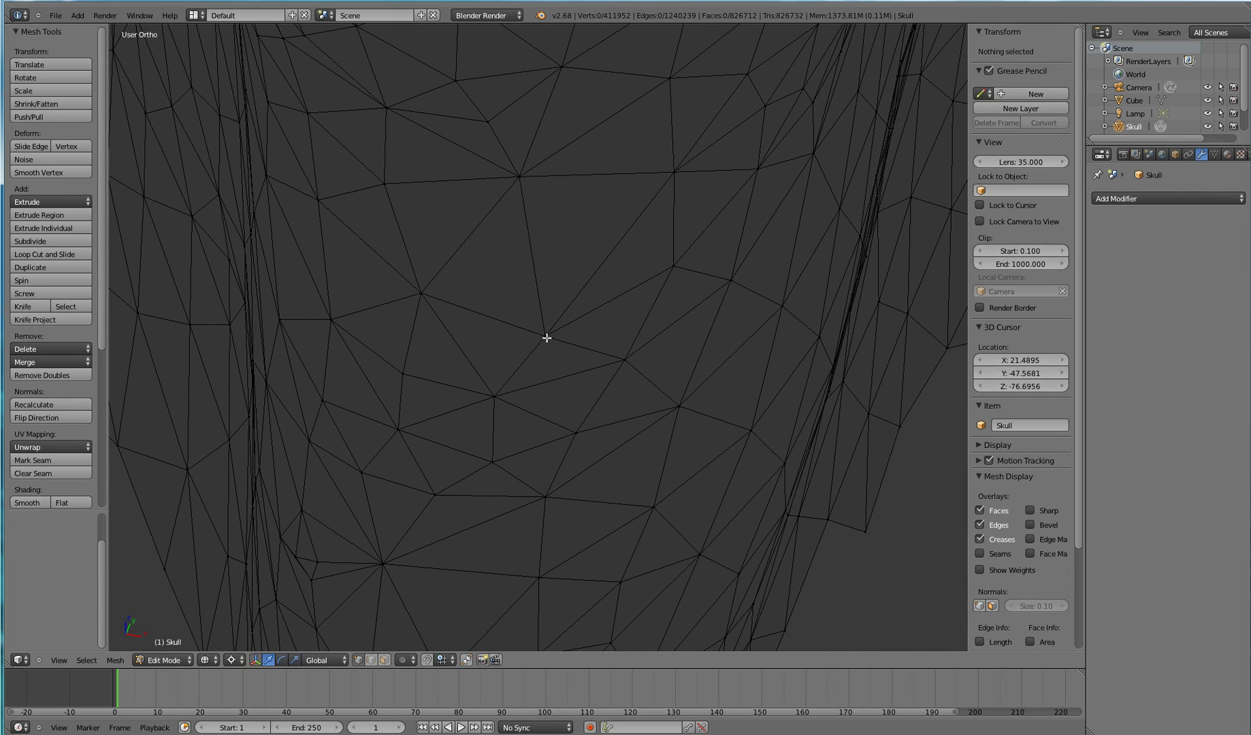
pyautogui.rightClick(578, 339)
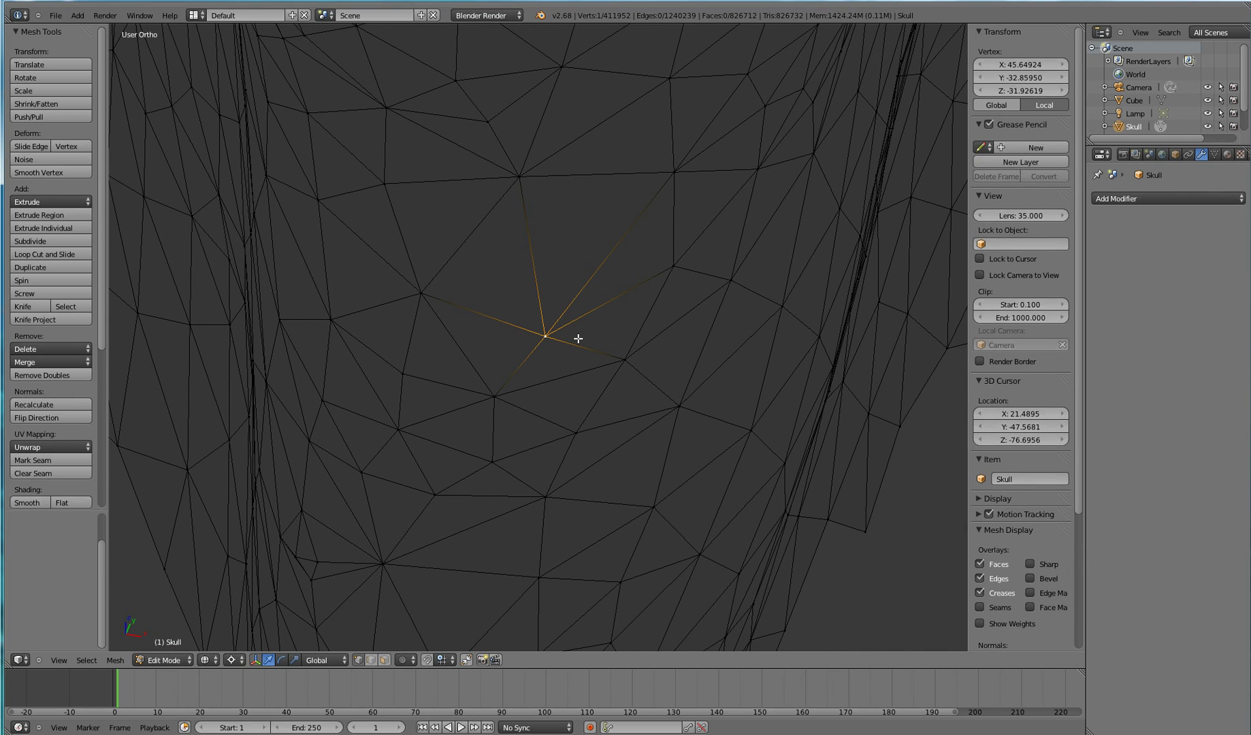
# Delete the stray vertex, select the six-sided hole's rim, and switch to edge select mode
pyautogui.press('x')
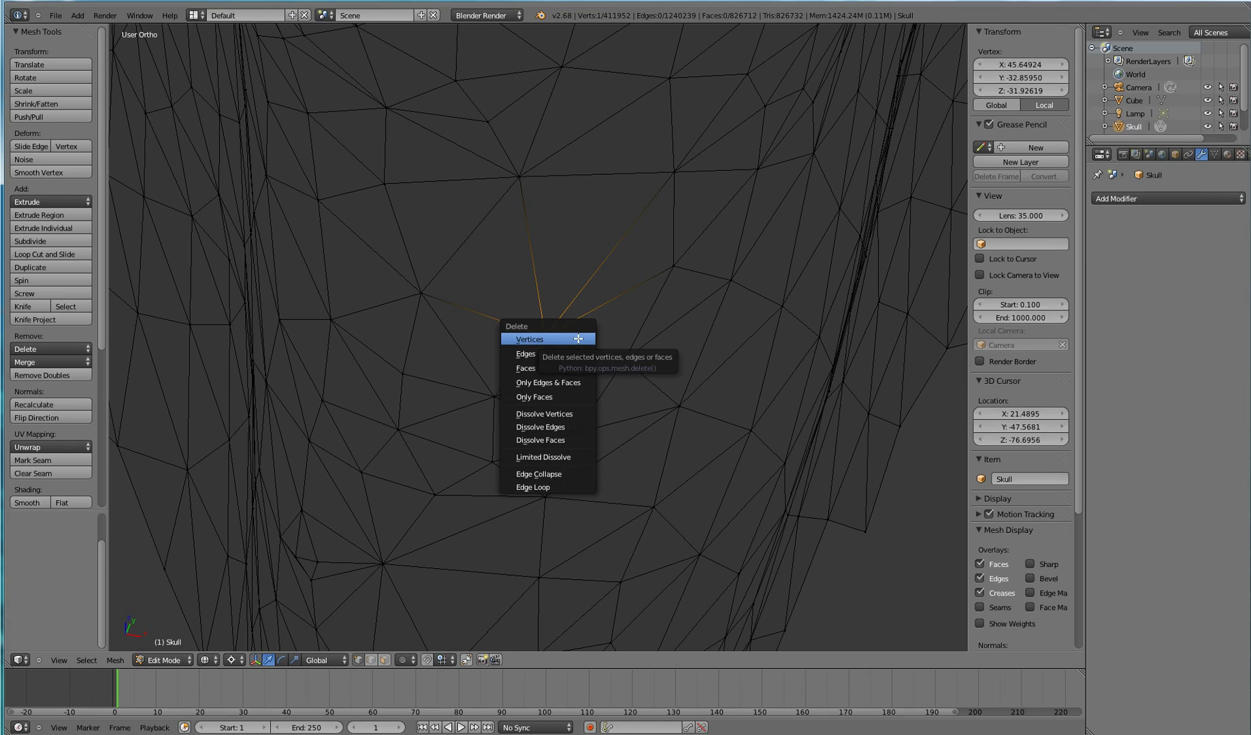
pyautogui.click(578, 338)
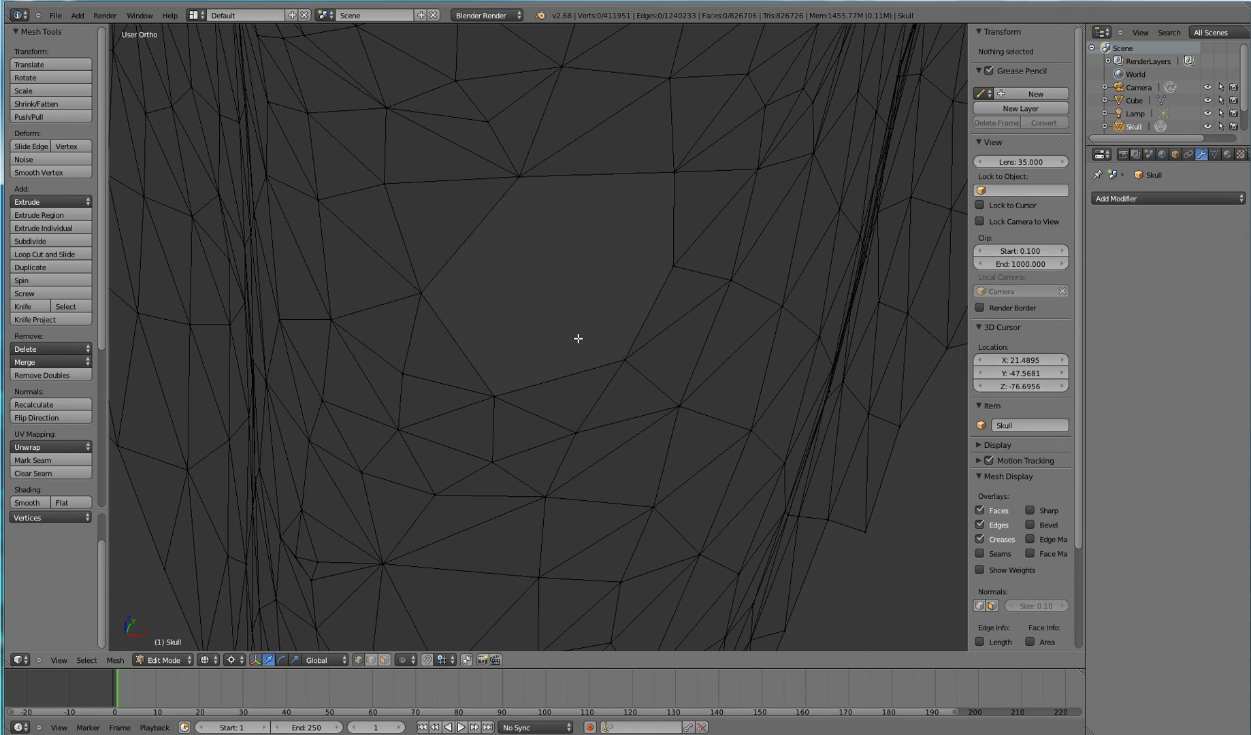
pyautogui.moveTo(609, 349)
pyautogui.mouseDown(button='middle')
pyautogui.moveTo(595, 360)
pyautogui.moveTo(580, 342)
pyautogui.moveTo(601, 333)
pyautogui.moveTo(617, 346)
pyautogui.moveTo(605, 353)
pyautogui.mouseUp(button='middle')
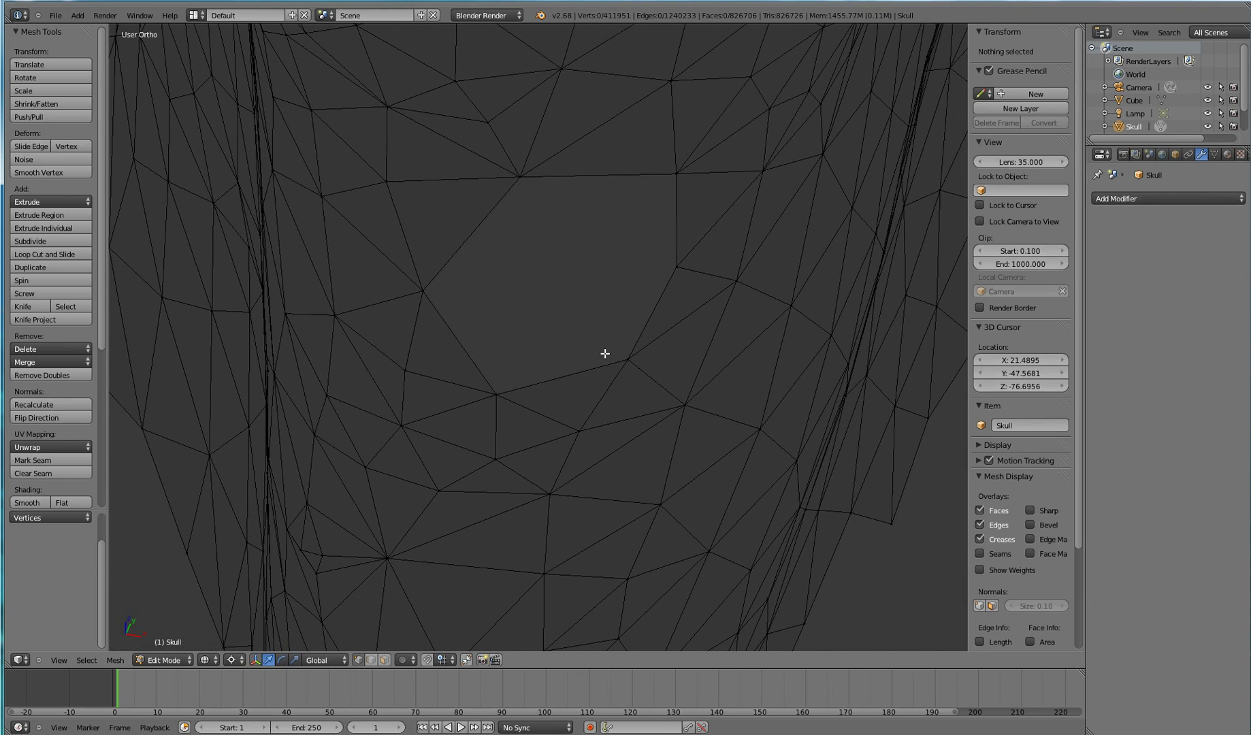
pyautogui.keyDown('alt'); pyautogui.rightClick(605, 354); pyautogui.keyUp('alt')
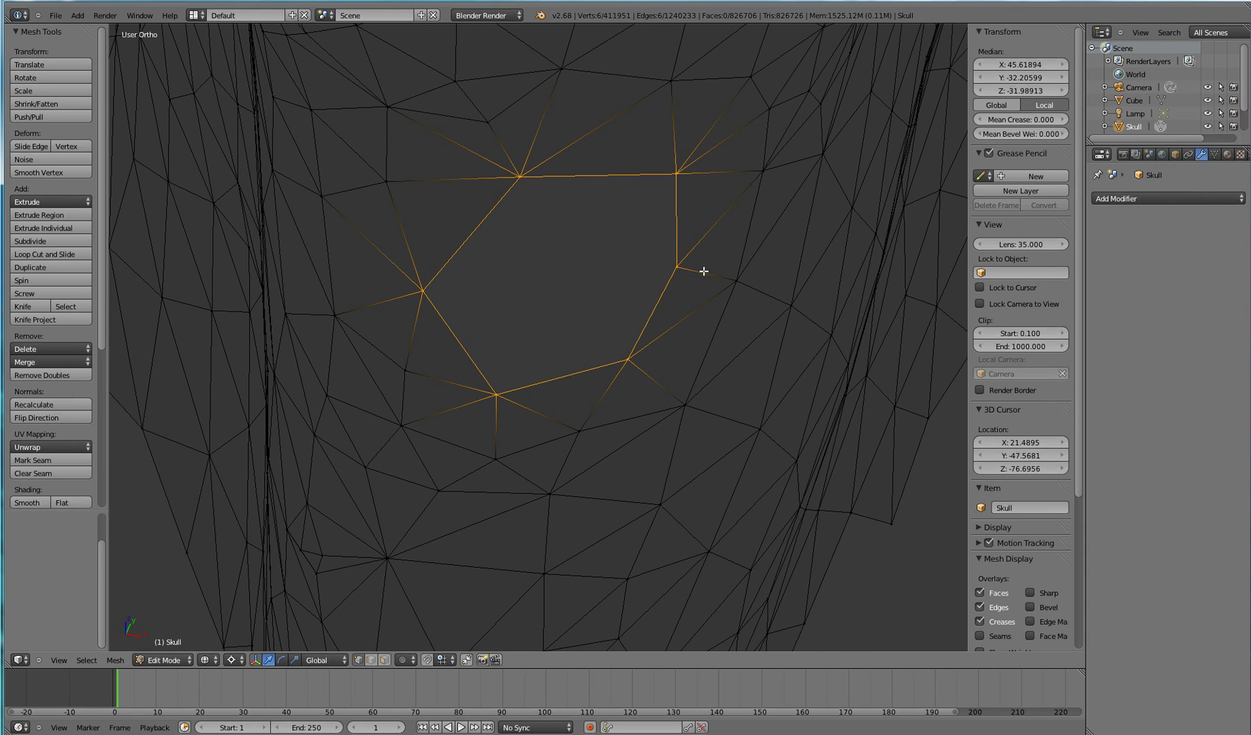
pyautogui.moveTo(684, 268); pyautogui.dragTo(679, 278, button='middle')
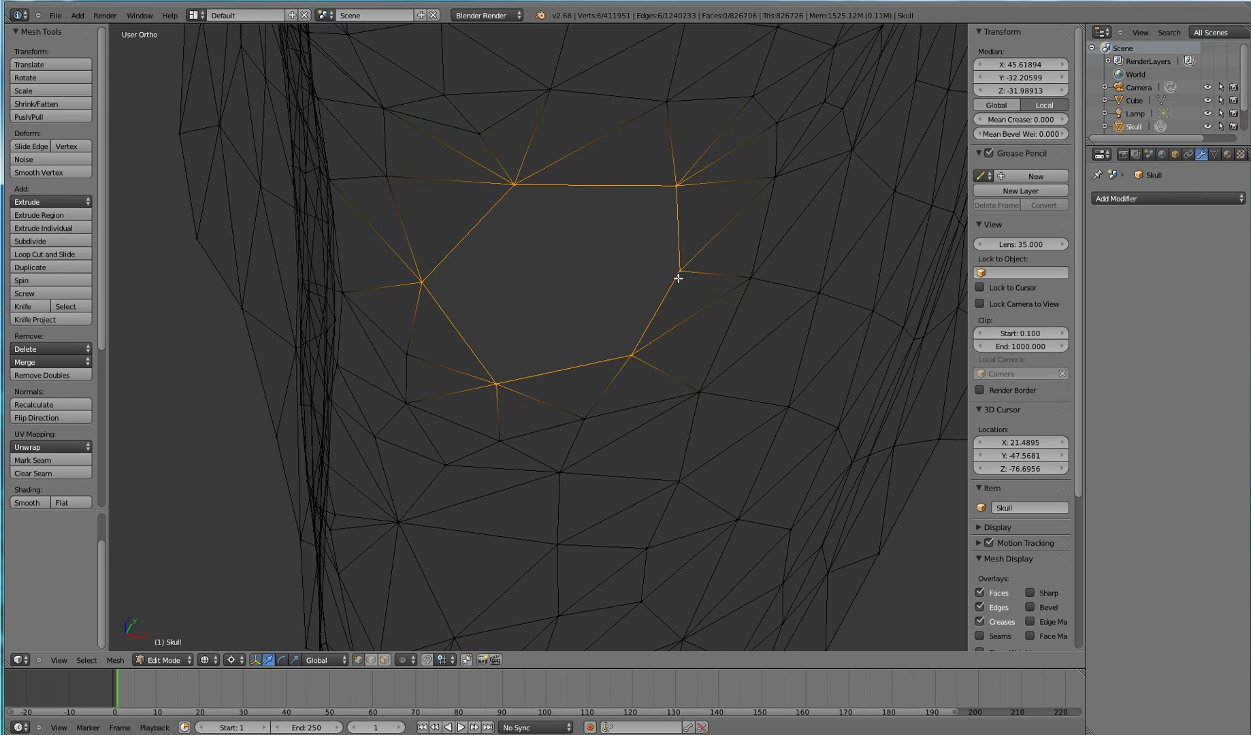
pyautogui.click(372, 662)
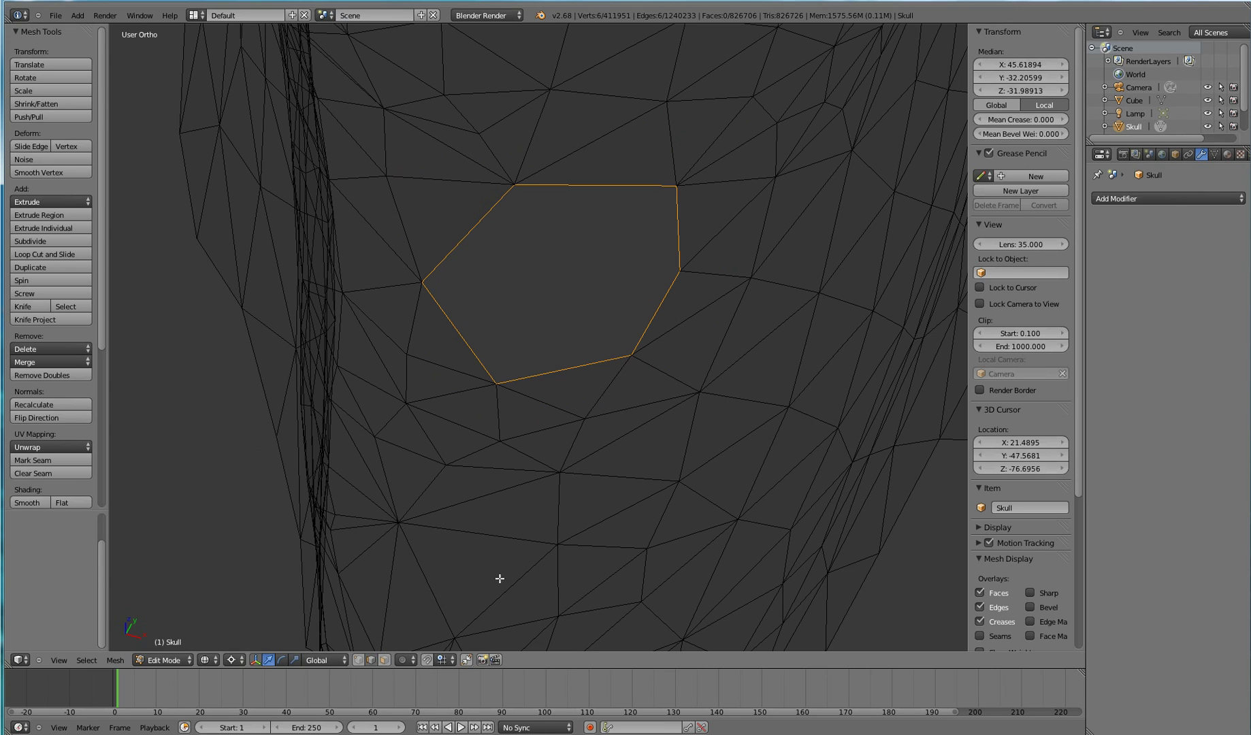
# Select the hole's bottom, lower-left and upper-left edges and fill them with a quad face
pyautogui.press('a')
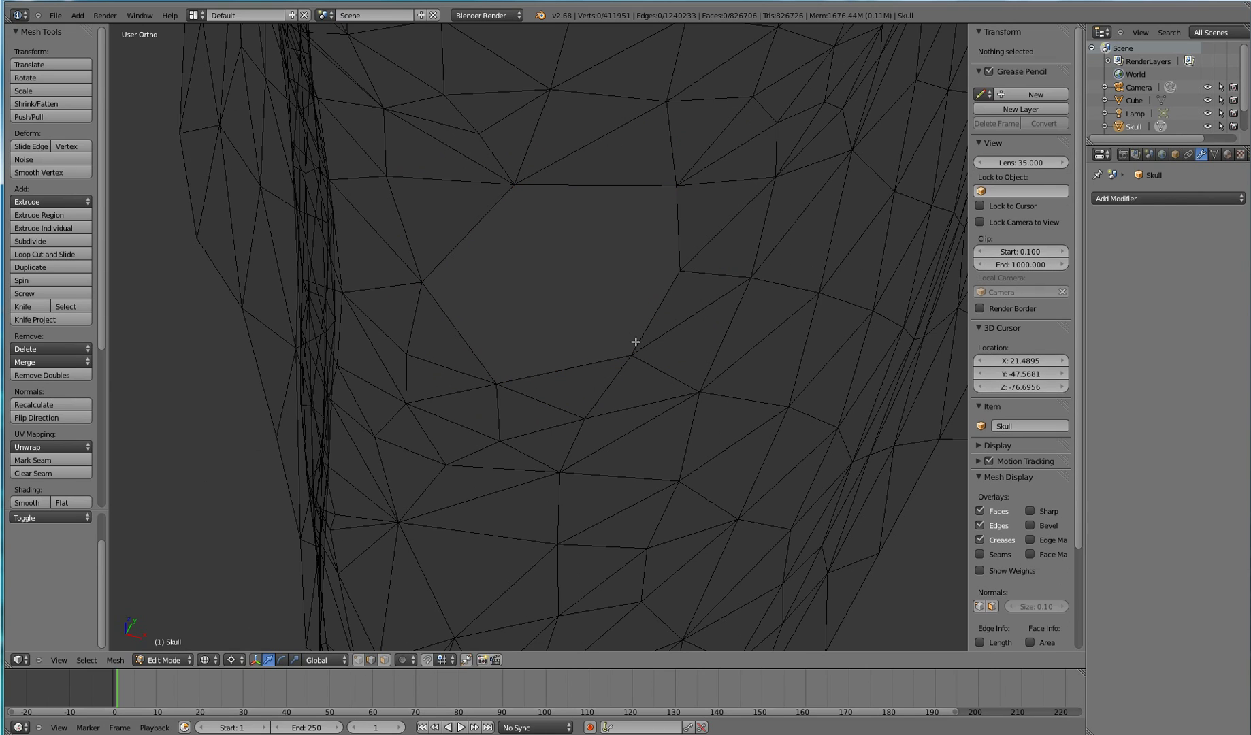
pyautogui.rightClick(604, 361)
pyautogui.write('g')
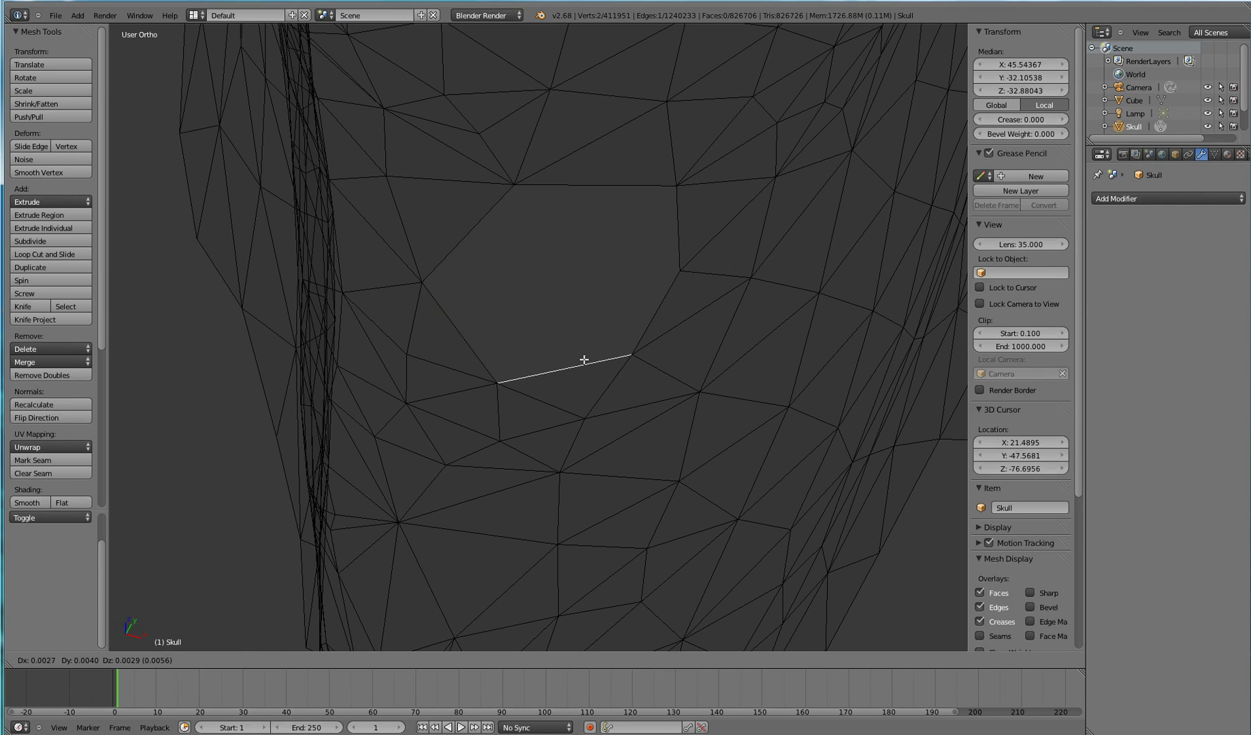
pyautogui.write('-1')
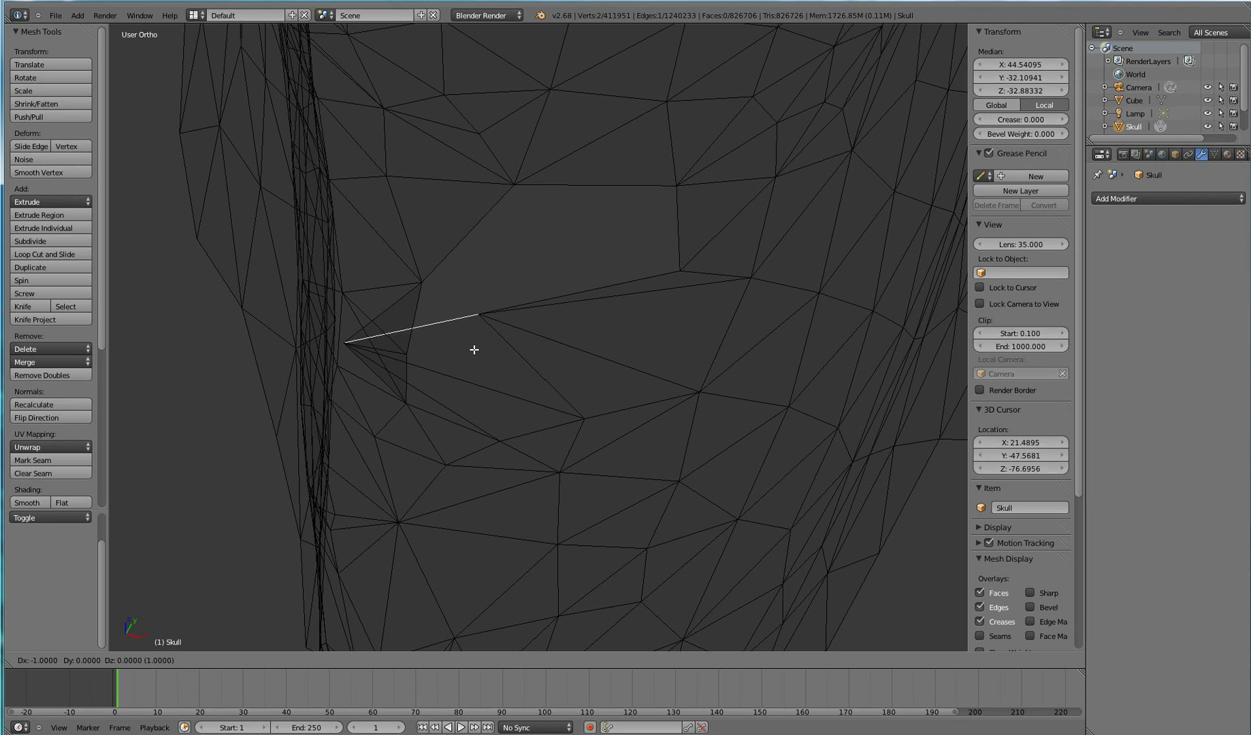
pyautogui.press('Escape')
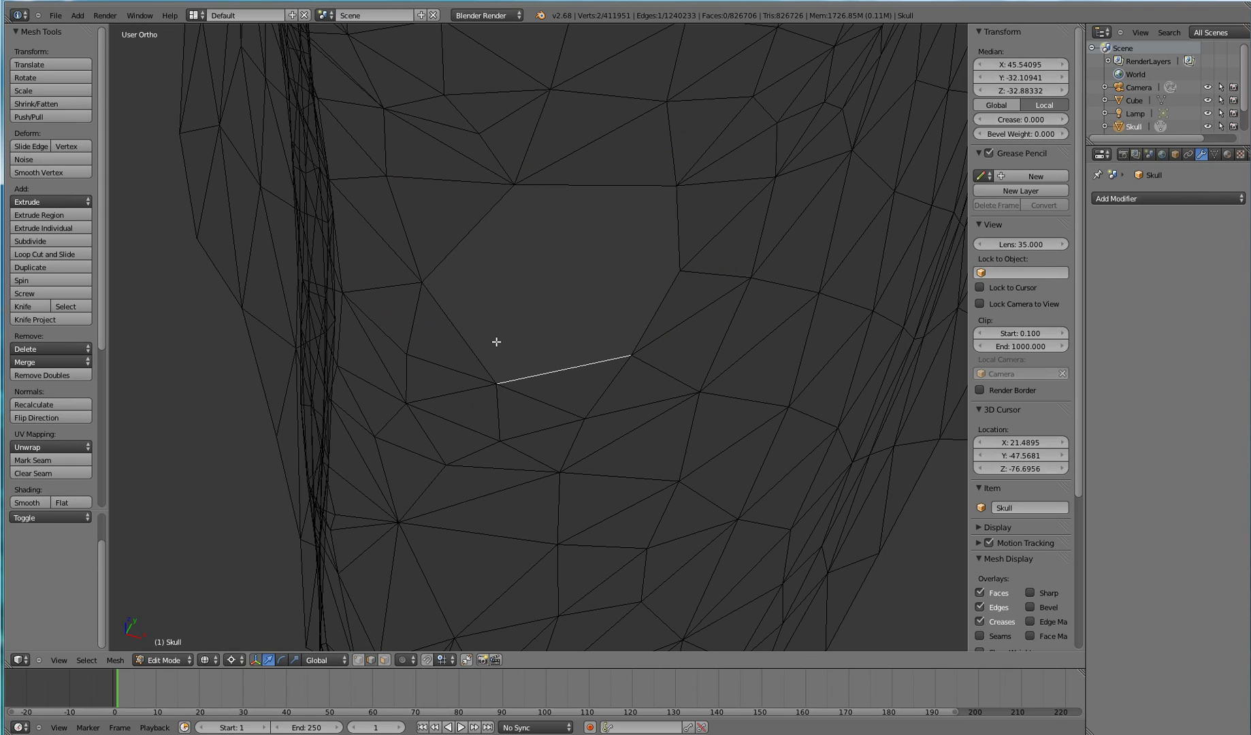
pyautogui.keyDown('shift'); pyautogui.rightClick(469, 342); pyautogui.keyUp('shift')
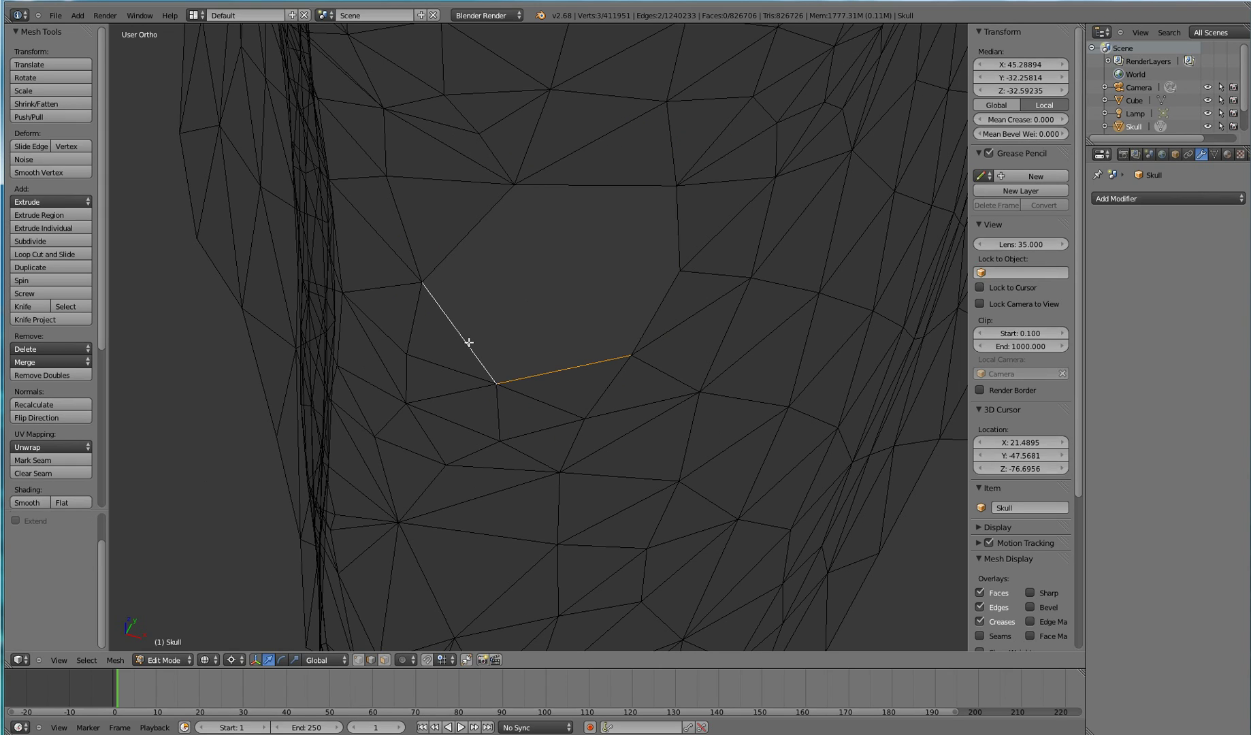
pyautogui.keyDown('shift'); pyautogui.rightClick(475, 226); pyautogui.keyUp('shift')
pyautogui.press('f')
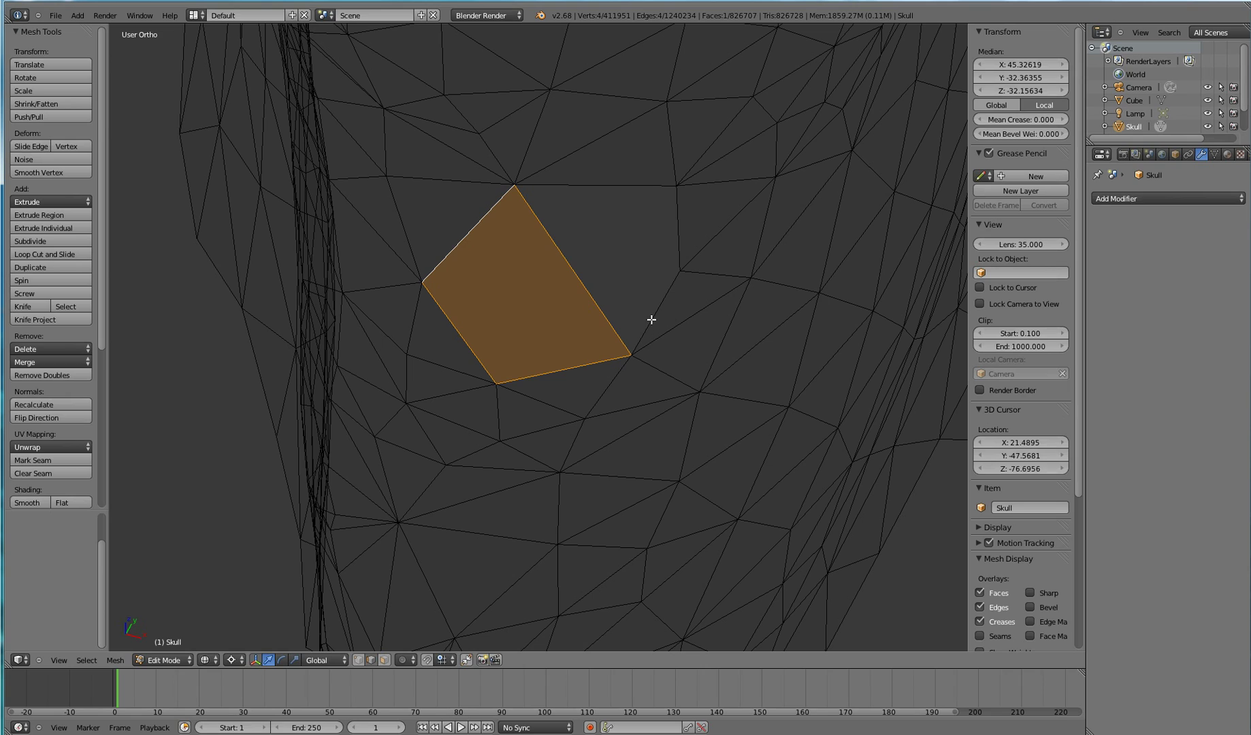
# Select the four edges around the remaining gap, fill it with a face, and deselect
pyautogui.rightClick(652, 319)
pyautogui.keyDown('shift'); pyautogui.rightClick(598, 289); pyautogui.keyUp('shift')
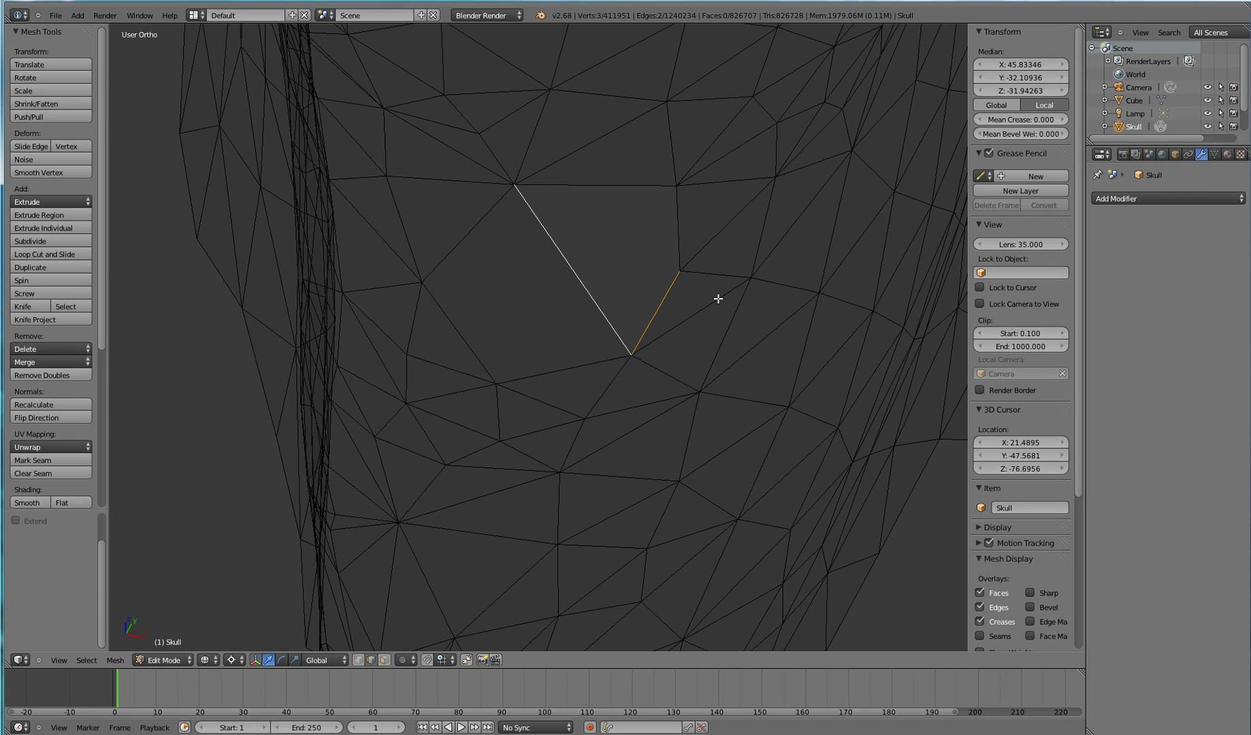
pyautogui.keyDown('shift'); pyautogui.rightClick(656, 187); pyautogui.keyUp('shift')
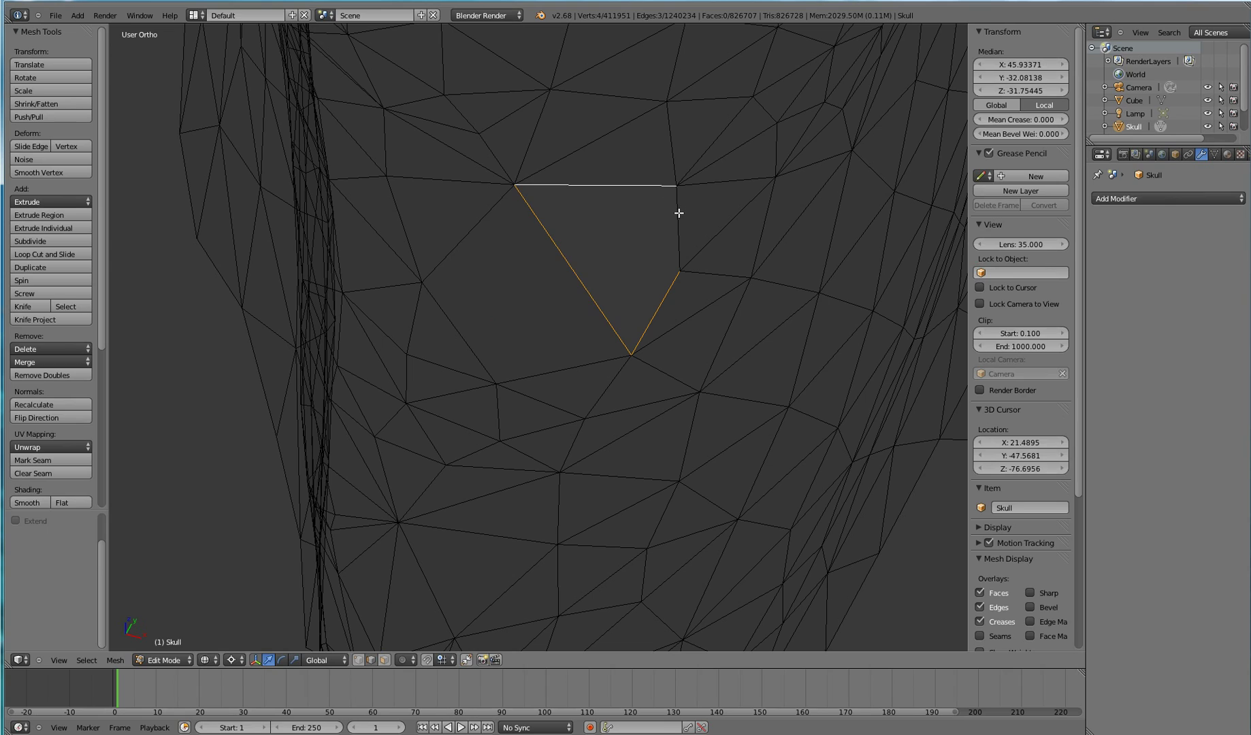
pyautogui.keyDown('shift'); pyautogui.rightClick(717, 251); pyautogui.keyUp('shift')
pyautogui.press('f')
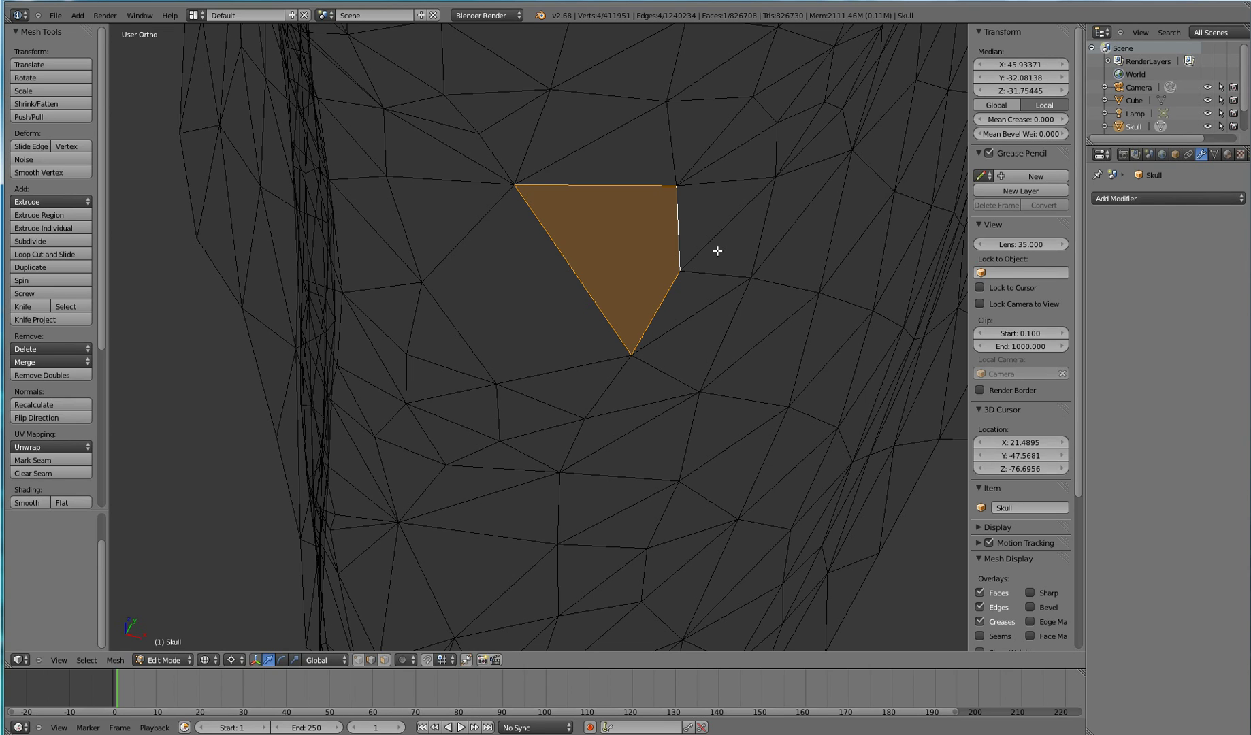
pyautogui.press('a')
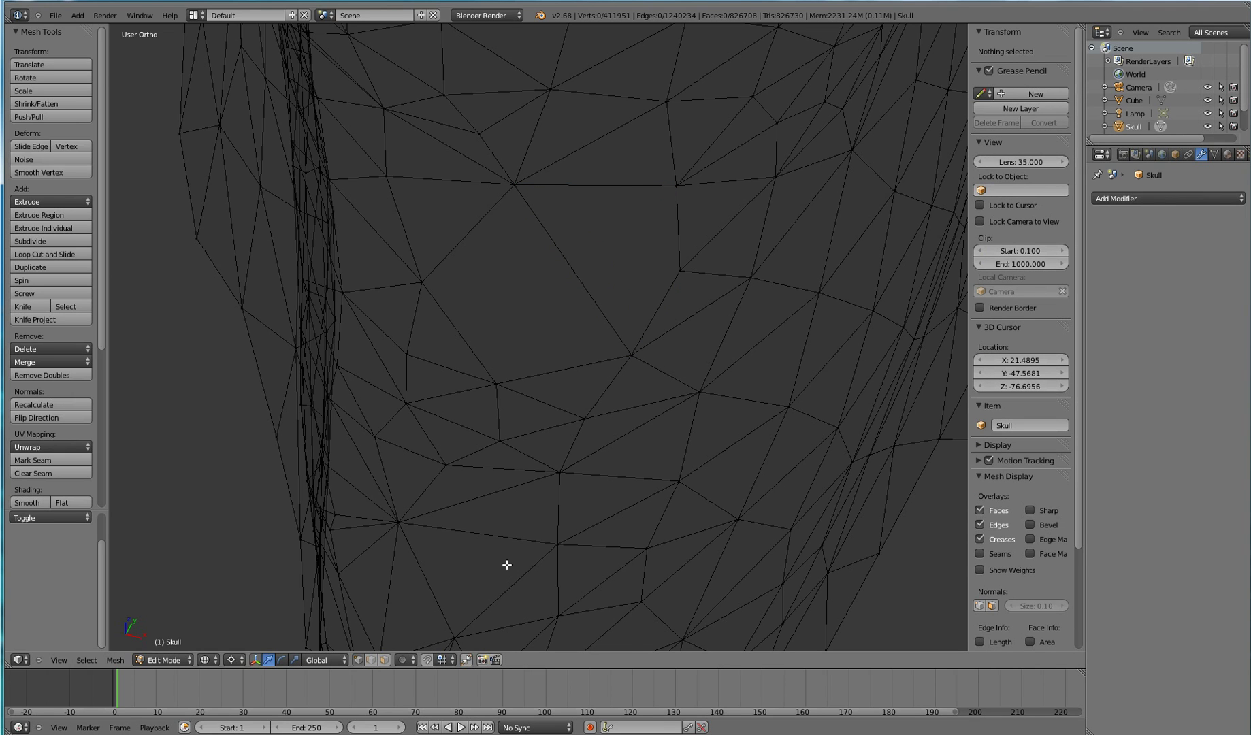
# Orbit around the skull, then select all non-manifold vertices and hole boundaries (391 remain)
pyautogui.scroll(-2, 530, 541)
pyautogui.moveTo(584, 443); pyautogui.dragTo(599, 421, button='middle')
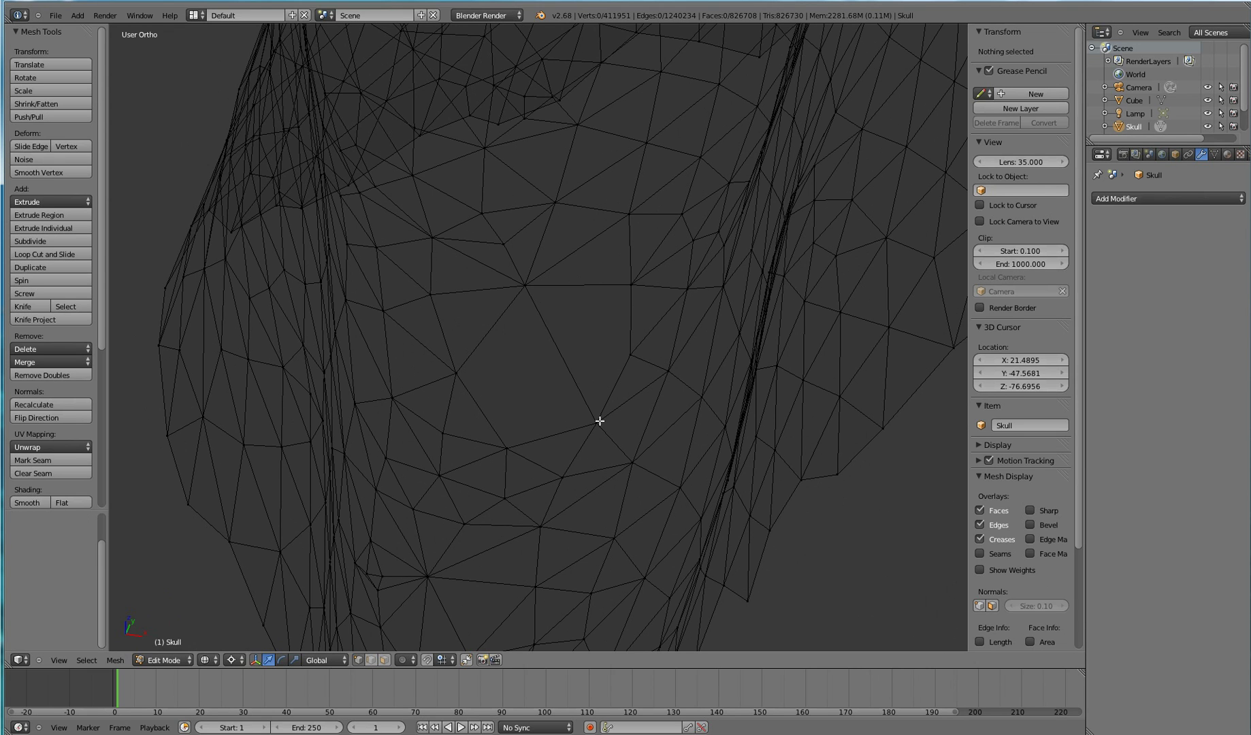
pyautogui.scroll(-2, 600, 421)
pyautogui.moveTo(597, 419); pyautogui.dragTo(620, 382, button='middle')
pyautogui.scroll(5, 592, 367)
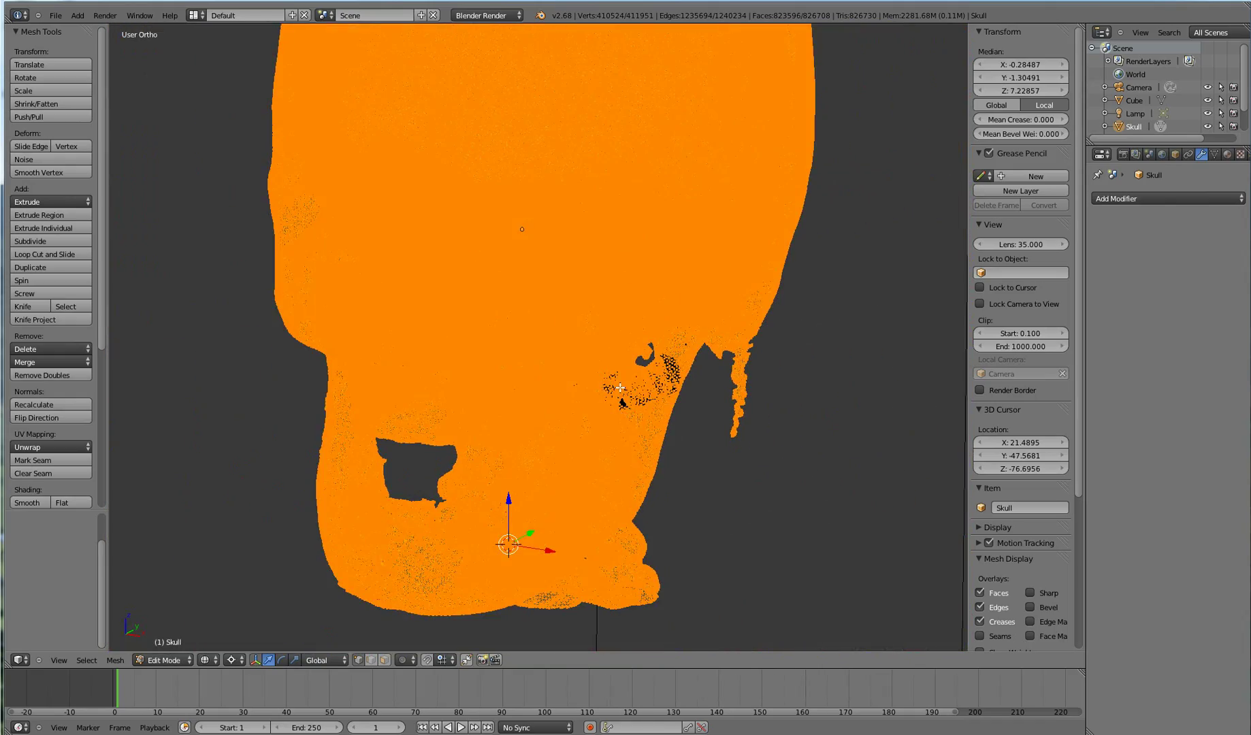
pyautogui.press('a')
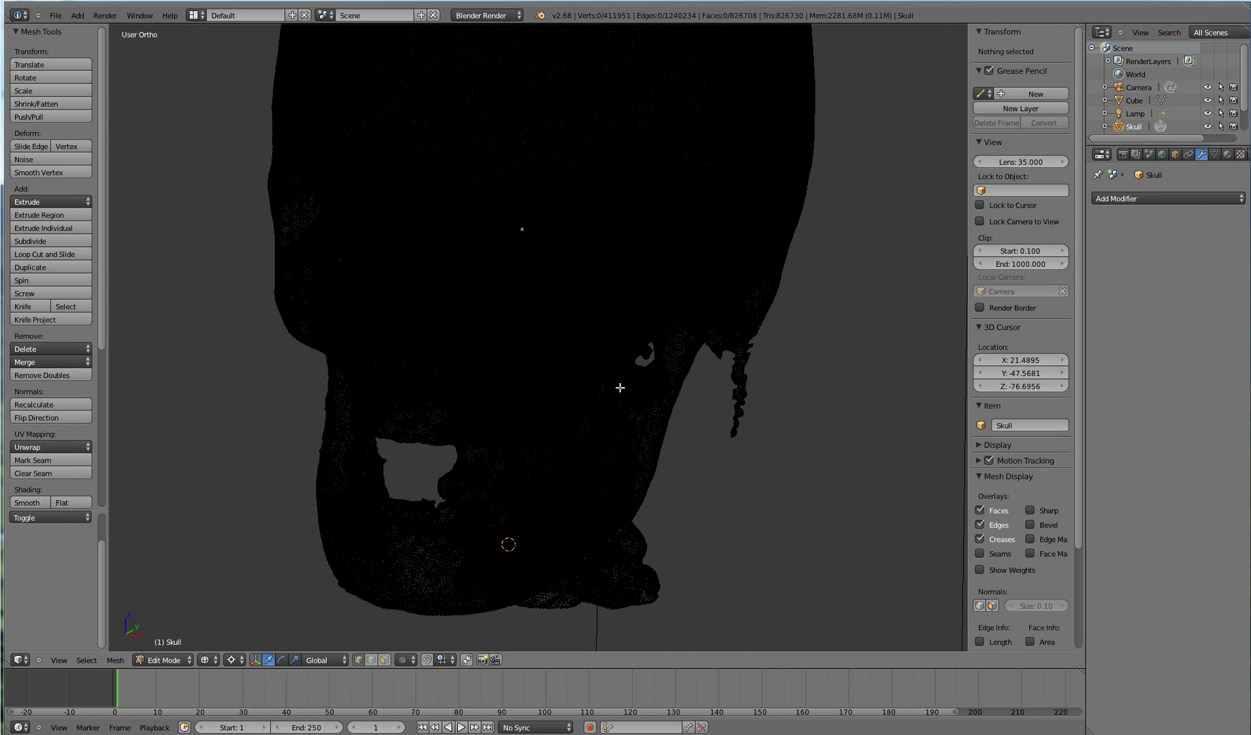
pyautogui.press('a')
pyautogui.press('a')
pyautogui.hotkey('ctrl', 'shift', 'alt', 'm')
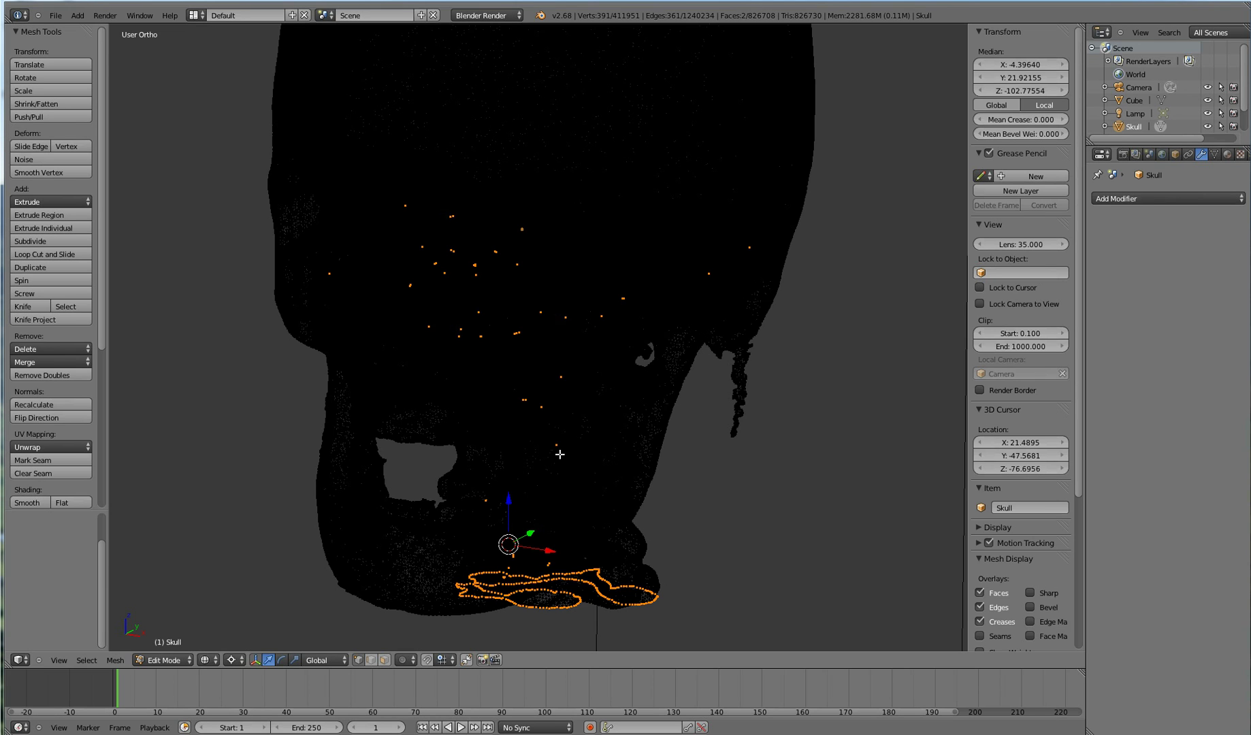
# Lasso a small patch in a near-frontal view, invert the selection and hide the rest
pyautogui.moveTo(515, 499); pyautogui.dragTo(505, 466, button='middle')
pyautogui.scroll(8, 488, 497)
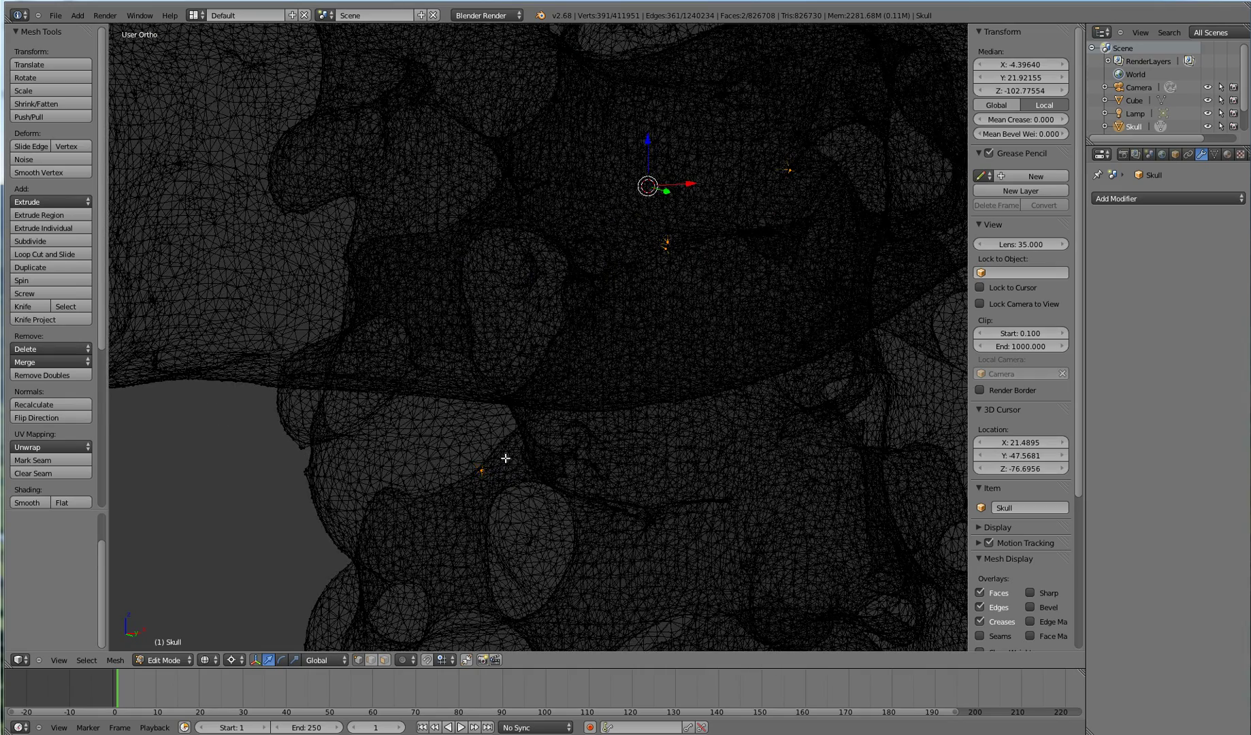
pyautogui.press('a')
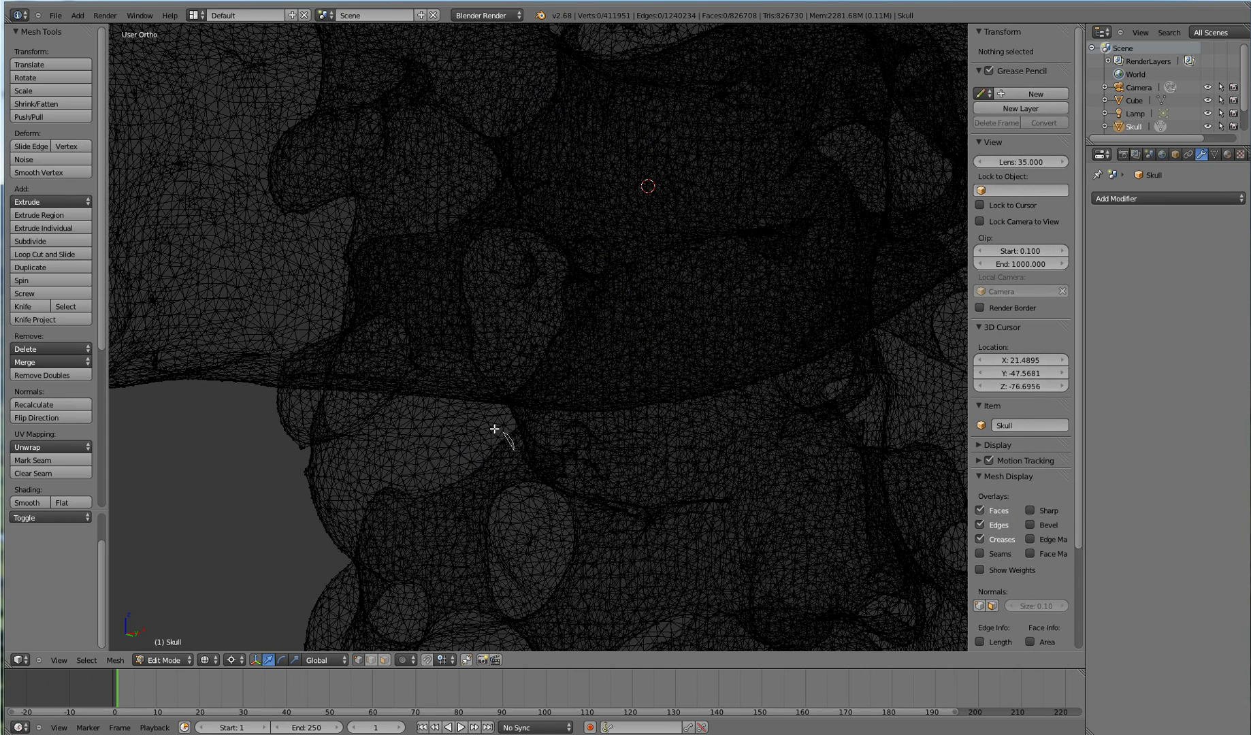
pyautogui.moveTo(488, 428)
pyautogui.keyDown('ctrl'); pyautogui.mouseDown()
pyautogui.moveTo(427, 496)
pyautogui.moveTo(463, 526)
pyautogui.moveTo(520, 471)
pyautogui.mouseUp(); pyautogui.keyUp('ctrl')
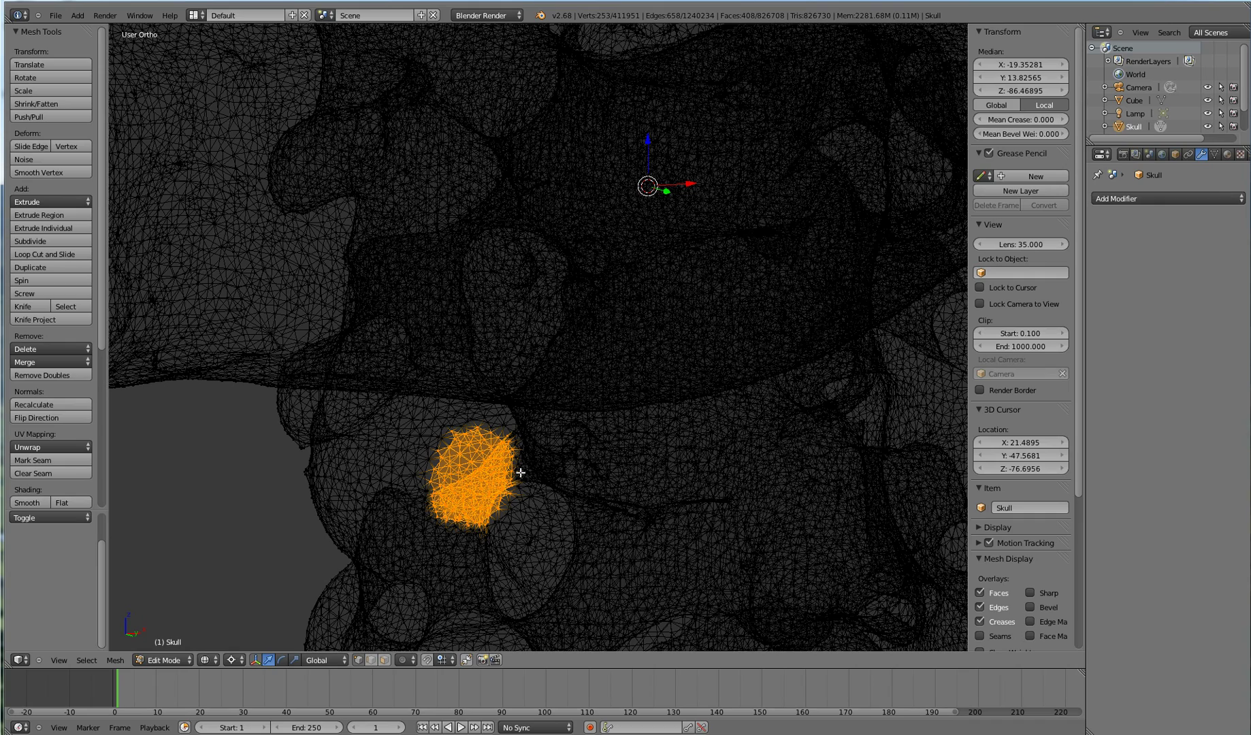
pyautogui.hotkey('ctrl', 'i')
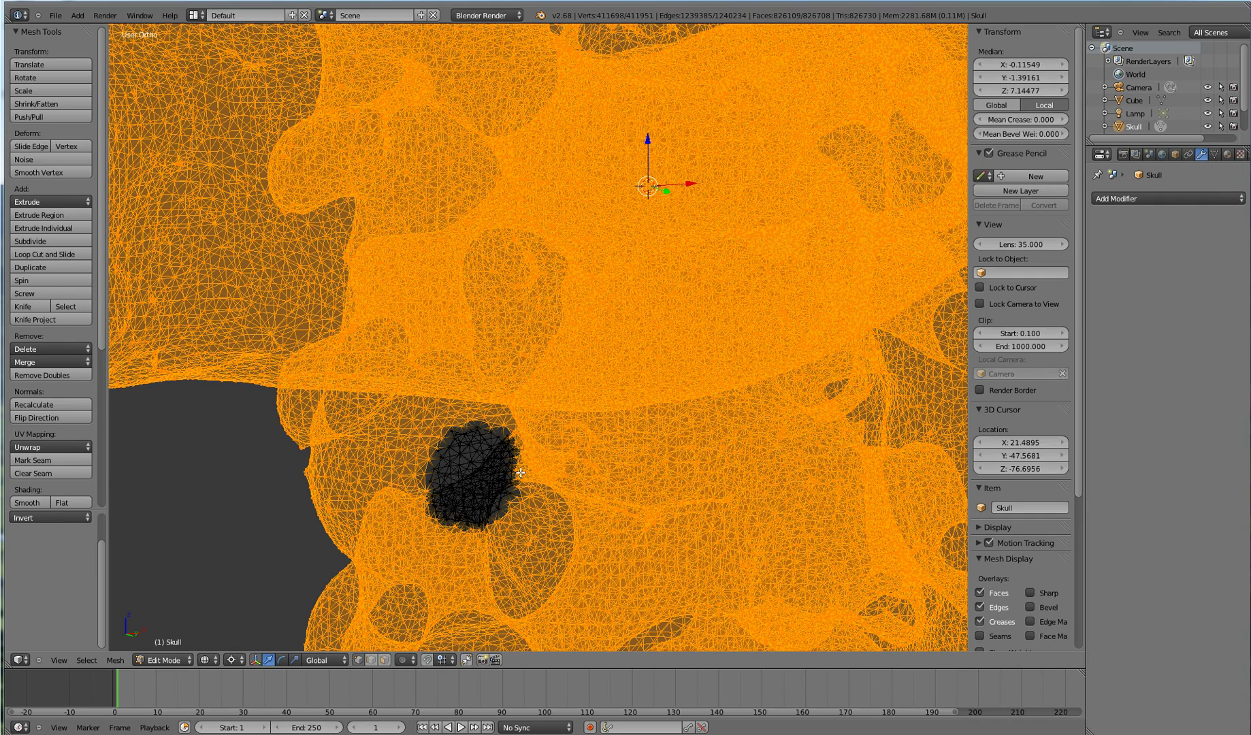
pyautogui.press('h')
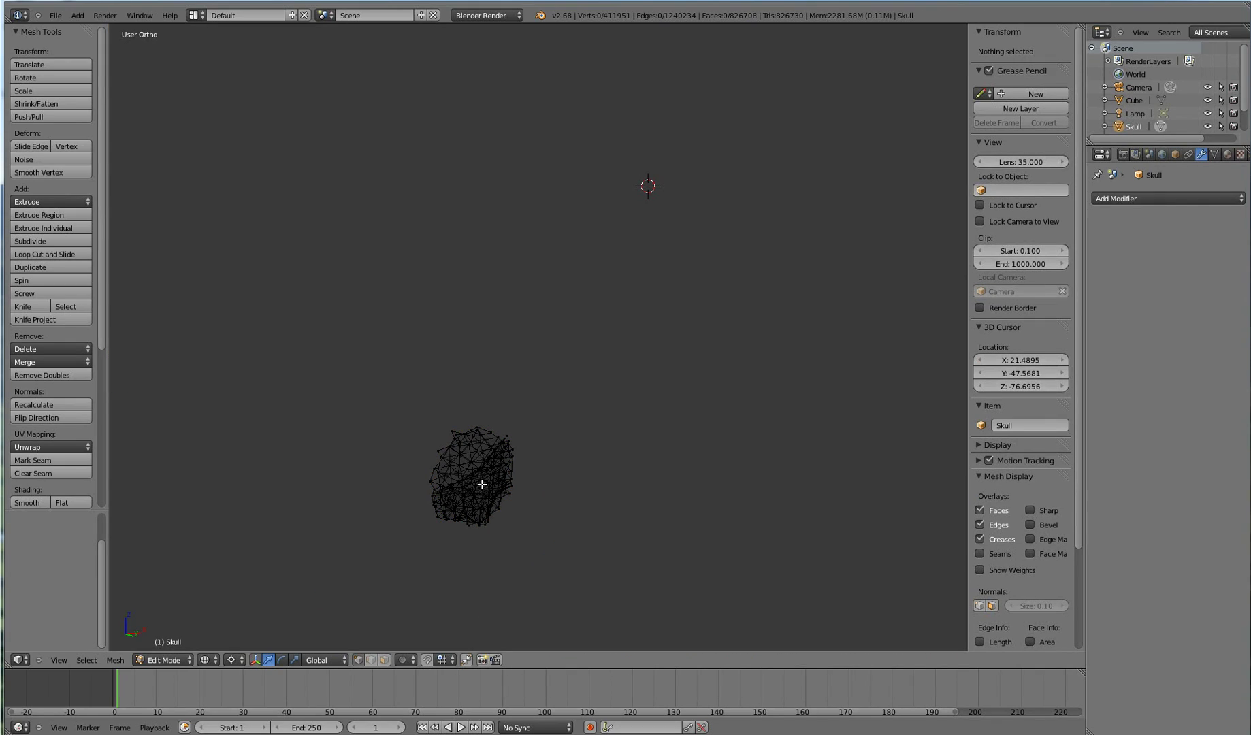
# Lasso the five-vertex spike on the patch and delete it, leaving 411,946 vertices
pyautogui.rightClick(482, 484)
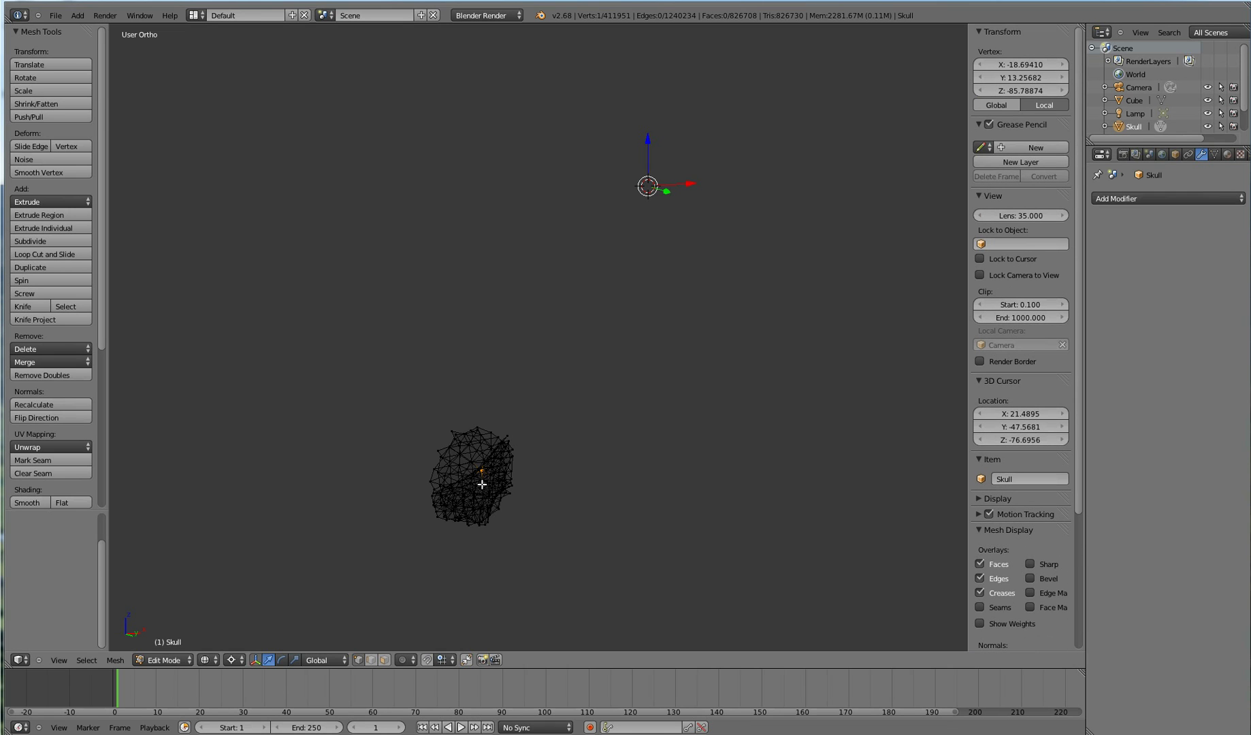
pyautogui.scroll(10, 482, 484)
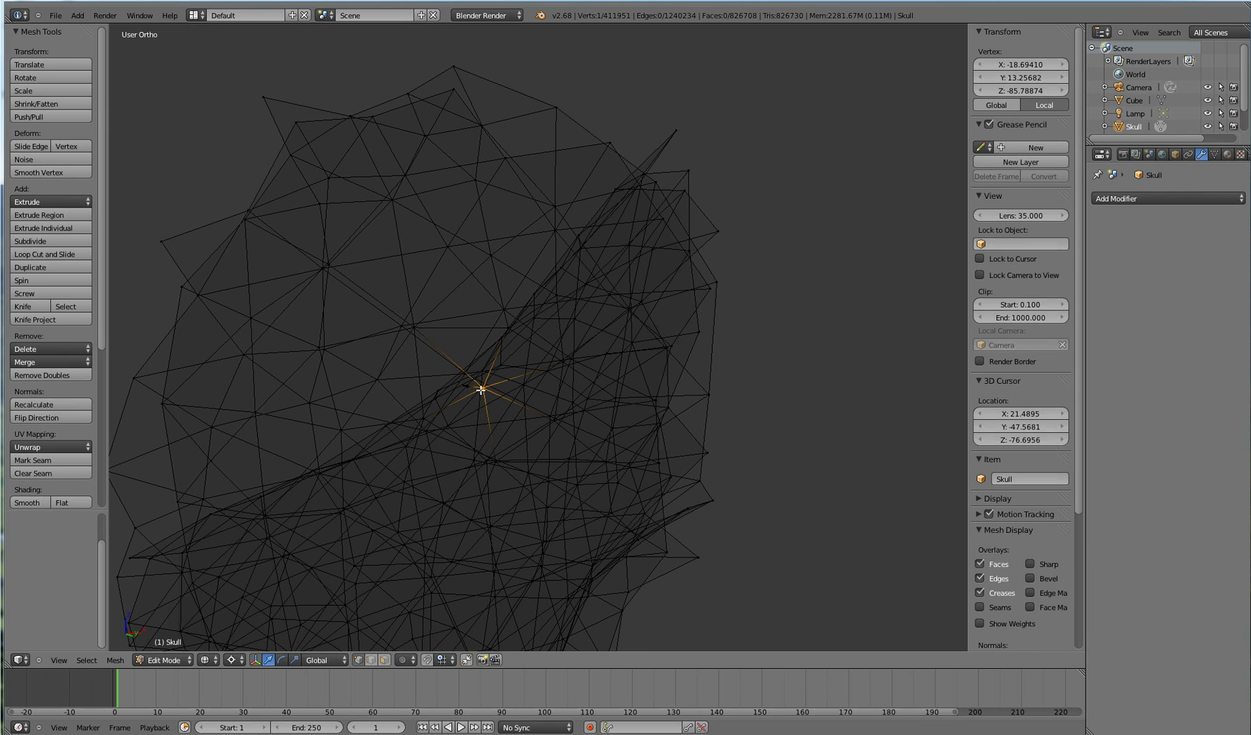
pyautogui.moveTo(442, 498); pyautogui.dragTo(292, 601, button='middle')
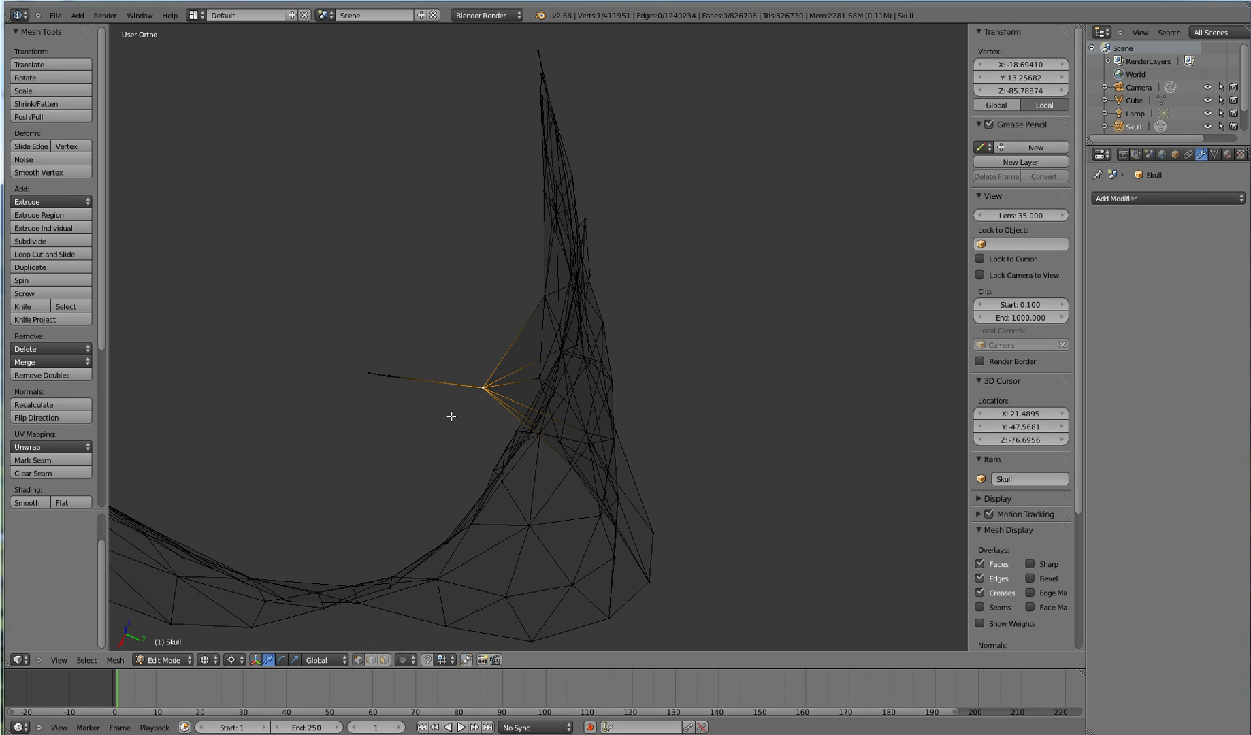
pyautogui.press('a')
pyautogui.moveTo(441, 411)
pyautogui.keyDown('ctrl'); pyautogui.mouseDown()
pyautogui.moveTo(333, 338)
pyautogui.moveTo(376, 446)
pyautogui.mouseUp(); pyautogui.keyUp('ctrl')
pyautogui.press('x')
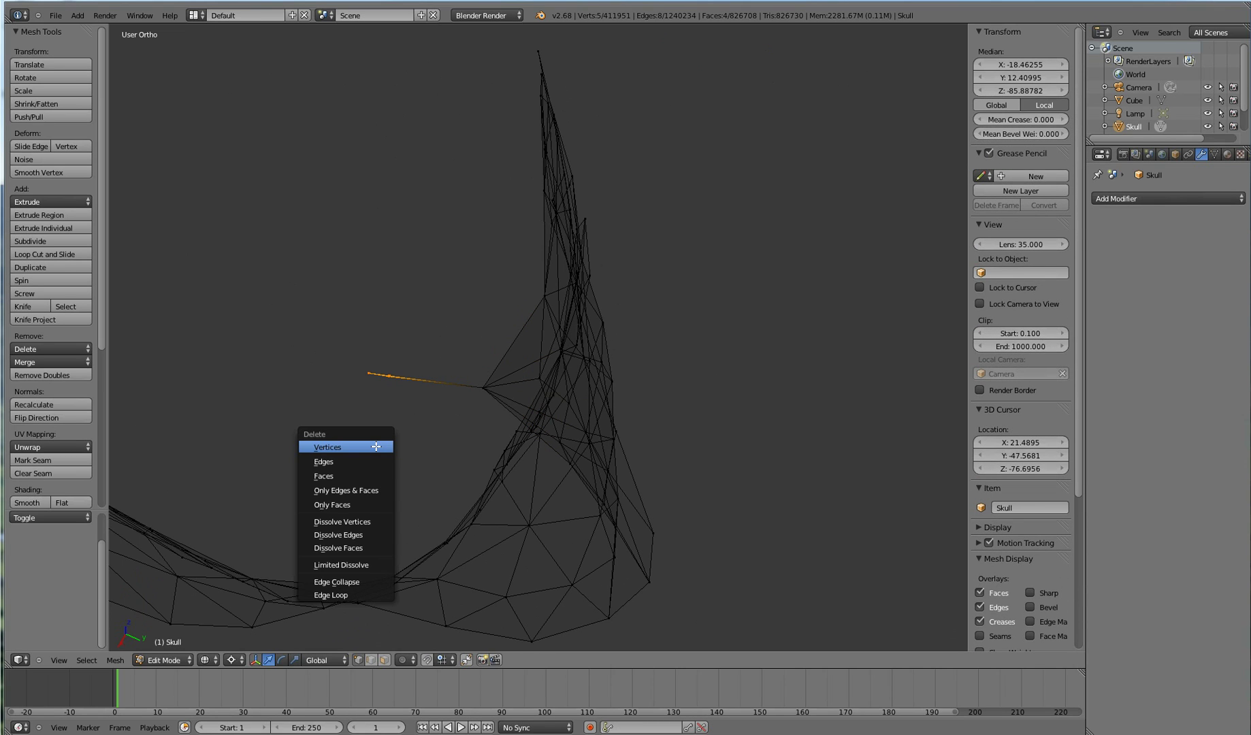
pyautogui.click(375, 447)
pyautogui.moveTo(405, 450); pyautogui.dragTo(591, 384, button='middle')
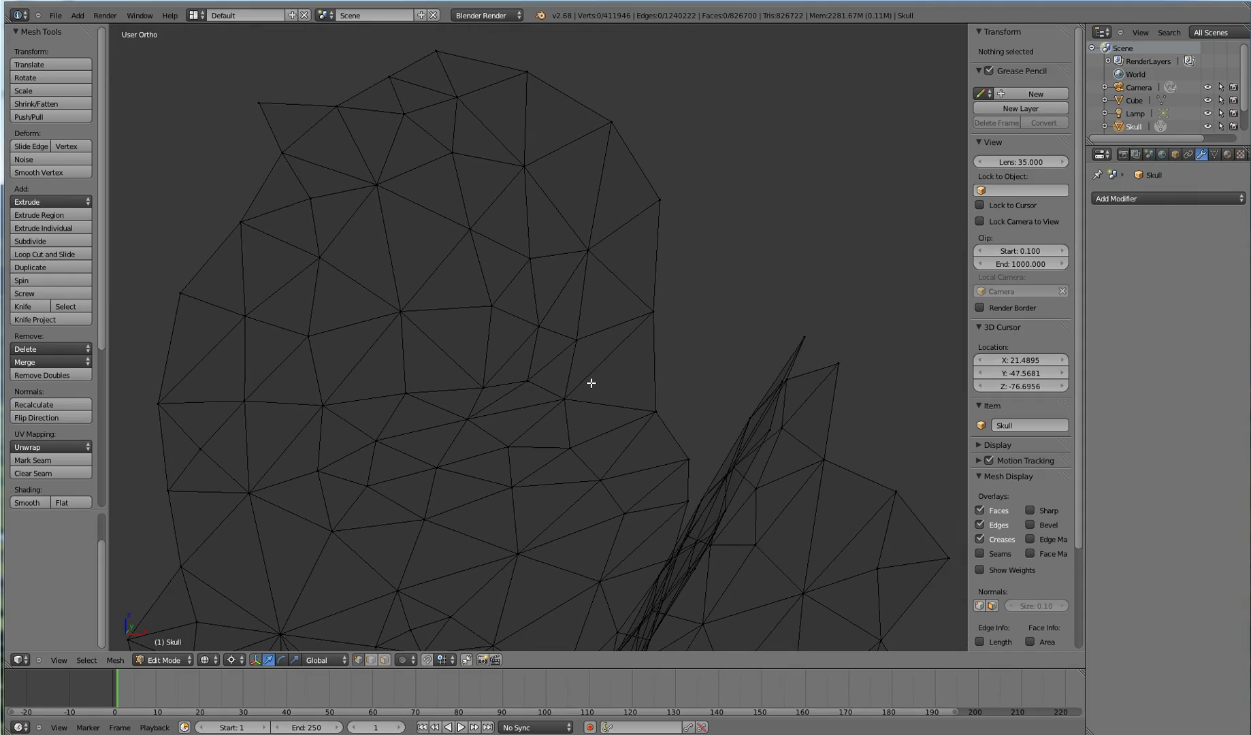
# Unhide the rest of the skull, deselect everything, and zoom out to see the full mesh
pyautogui.press('a')
pyautogui.press('a')
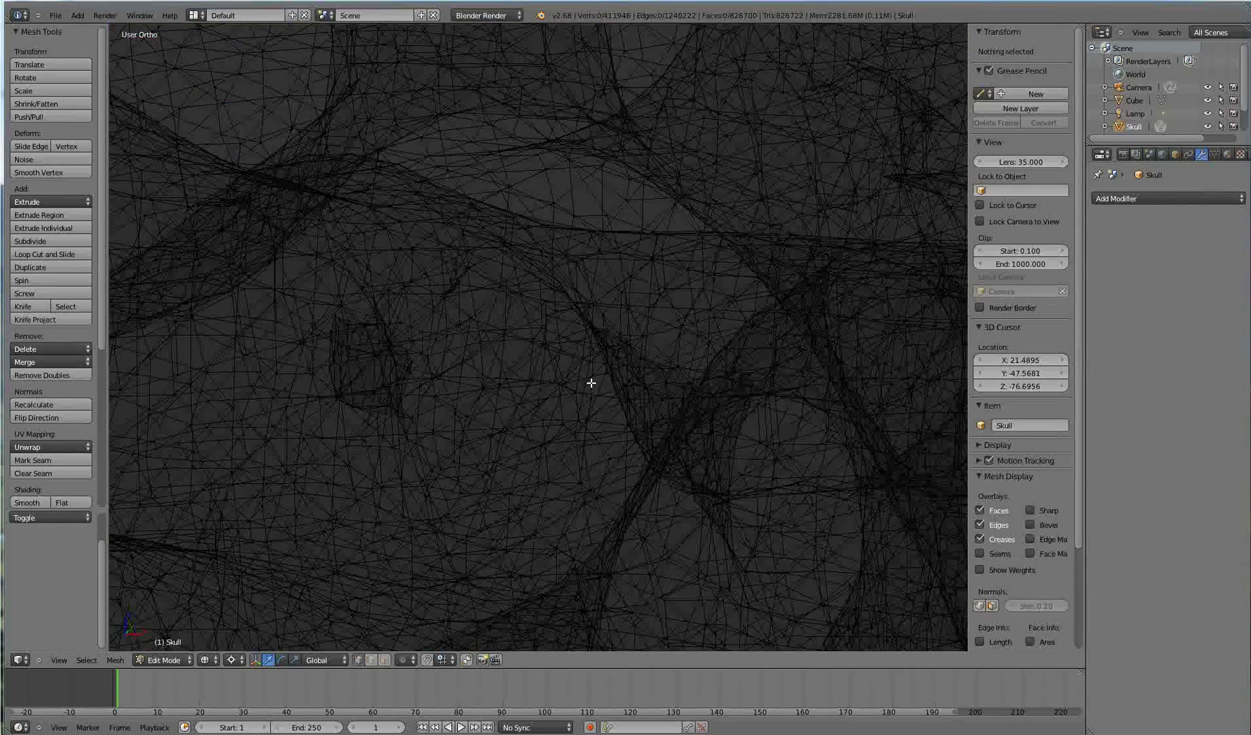
pyautogui.scroll(-8, 590, 383)
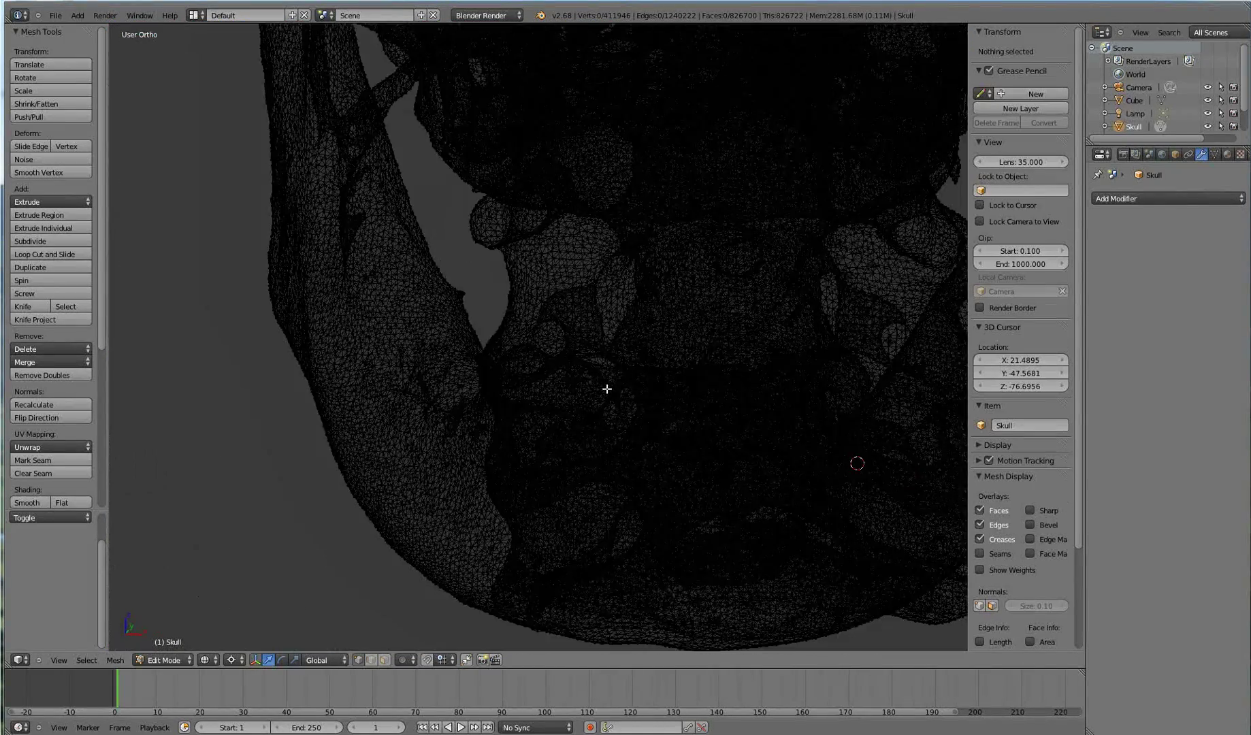
pyautogui.scroll(-2, 607, 388)
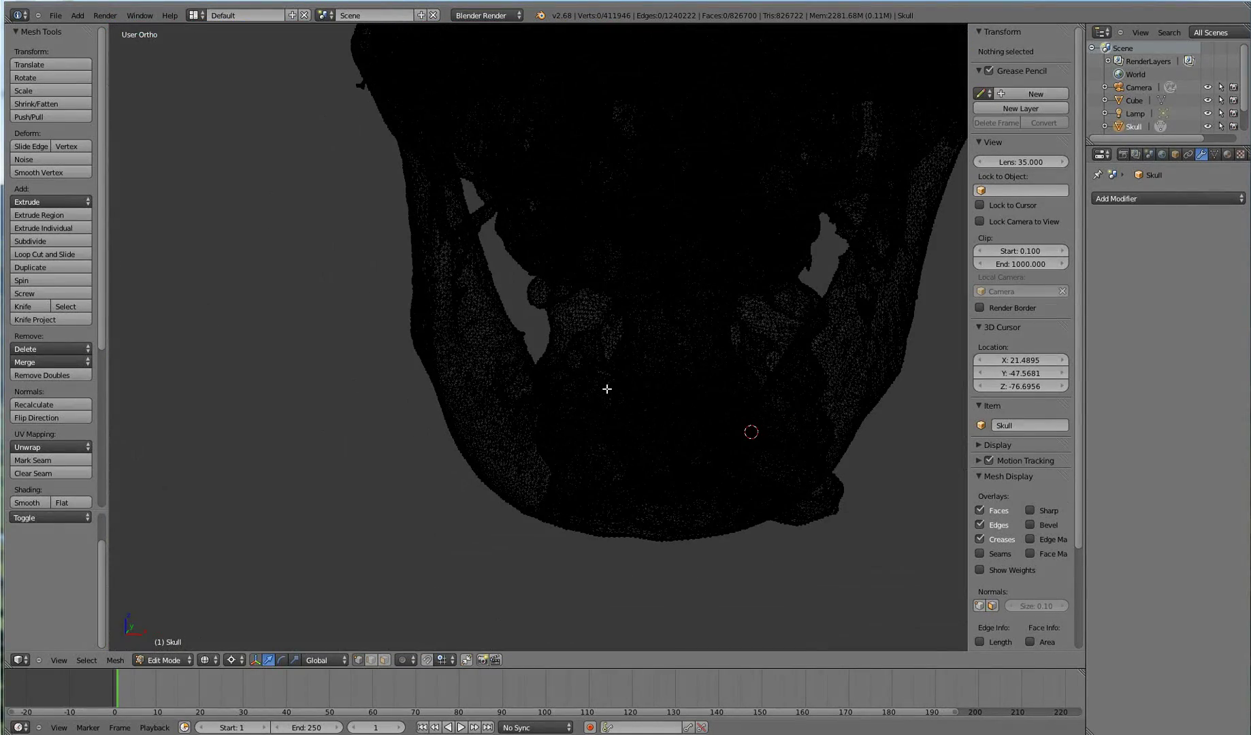
# Select the remaining 390 non-manifold vertices and view the skull from the front, showing the jaw-base open loops
pyautogui.hotkey('ctrl', 'shift', 'alt', 'm')
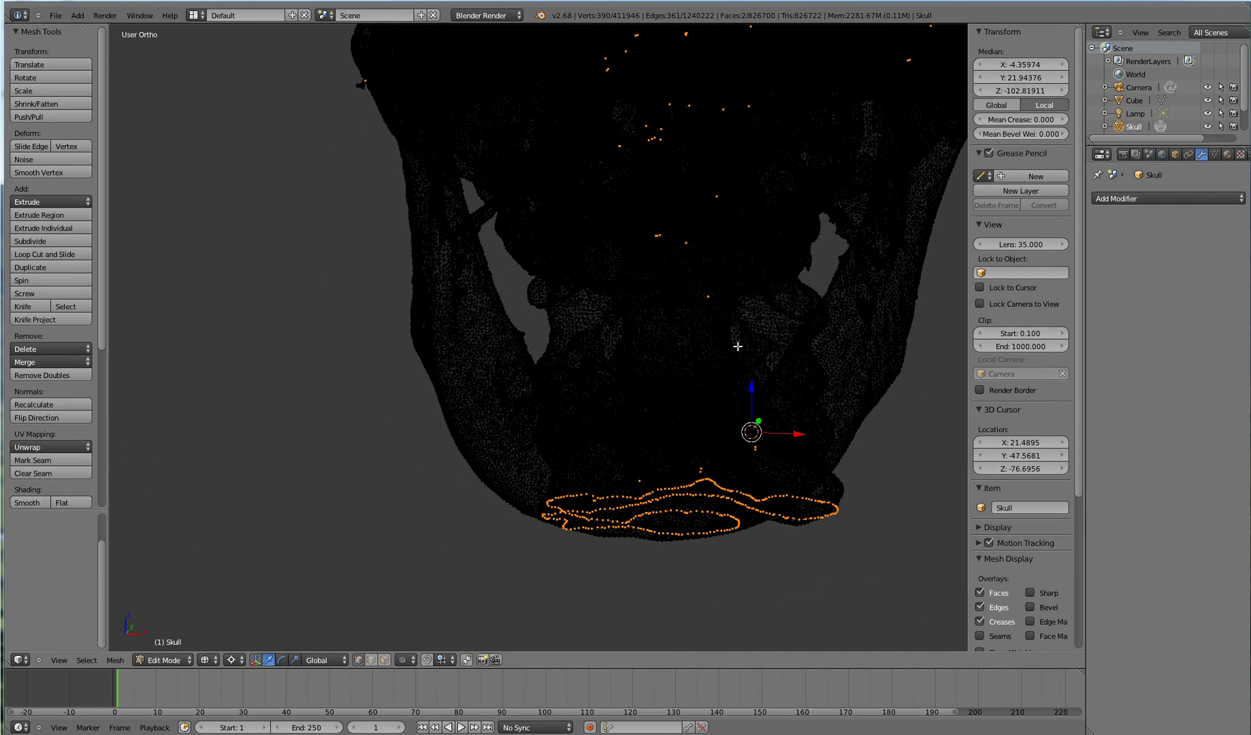
pyautogui.scroll(2, 726, 356)
pyautogui.moveTo(726, 356); pyautogui.dragTo(736, 332, button='middle')
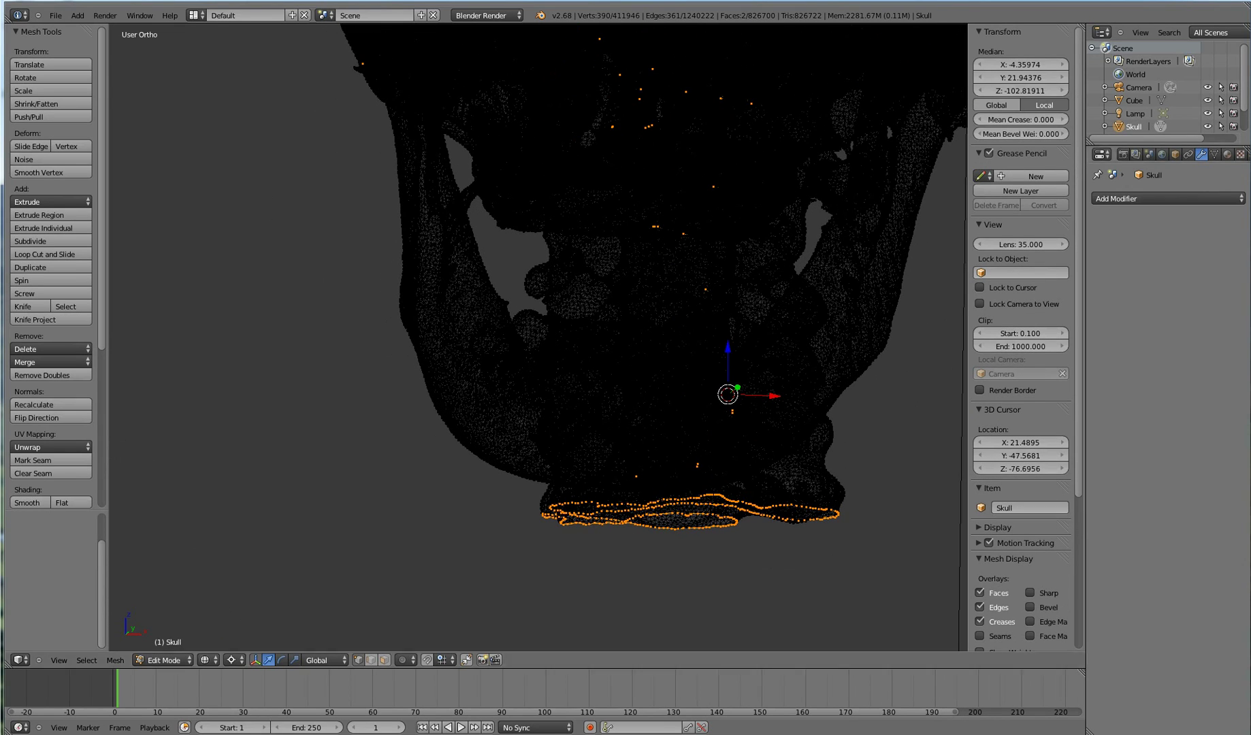